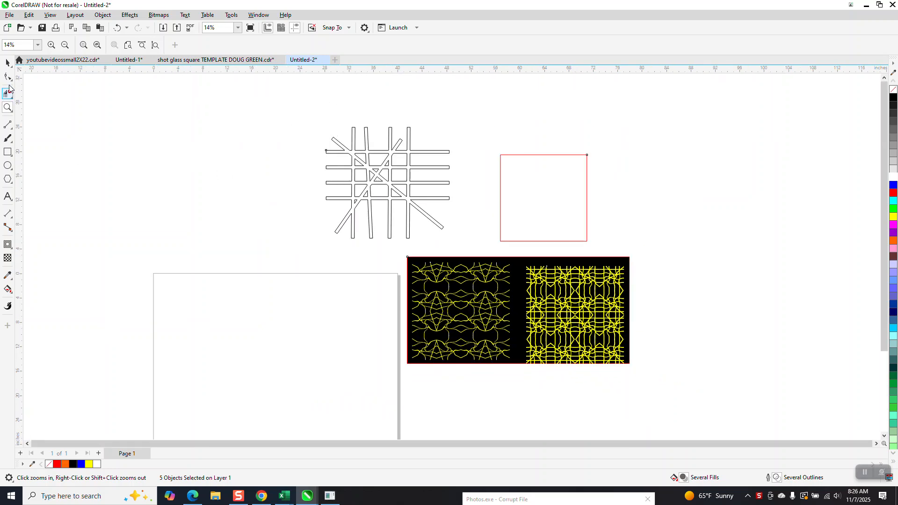
- Select the red square above the black panel and centre it on the page
click(7, 63)
click(575, 181)
click(565, 189)
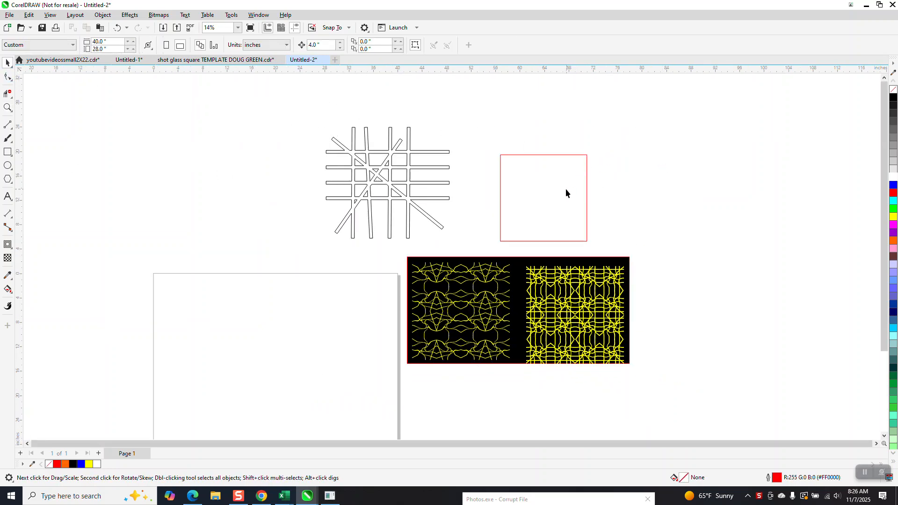
key(p)
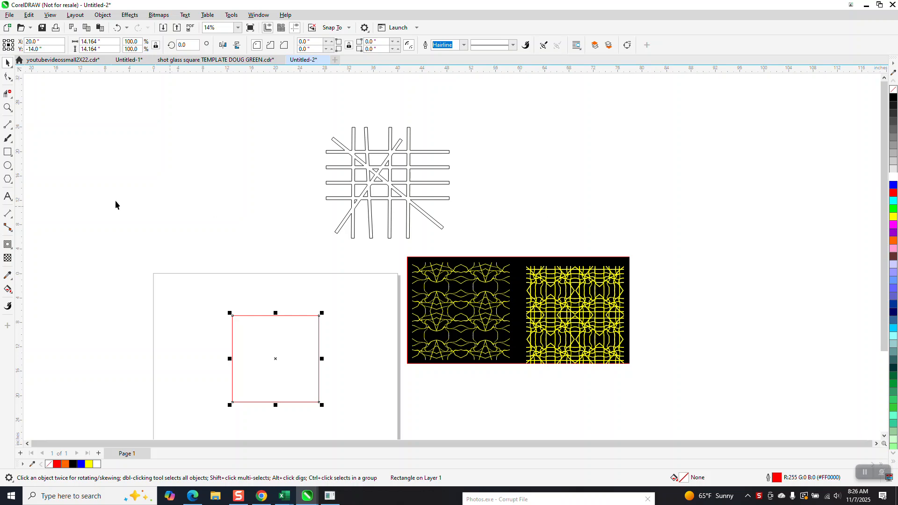
- Draw five straight 2-point lines over the square: four crossing it from side to side and a slanted one cutting its lower-left corner
key(z)
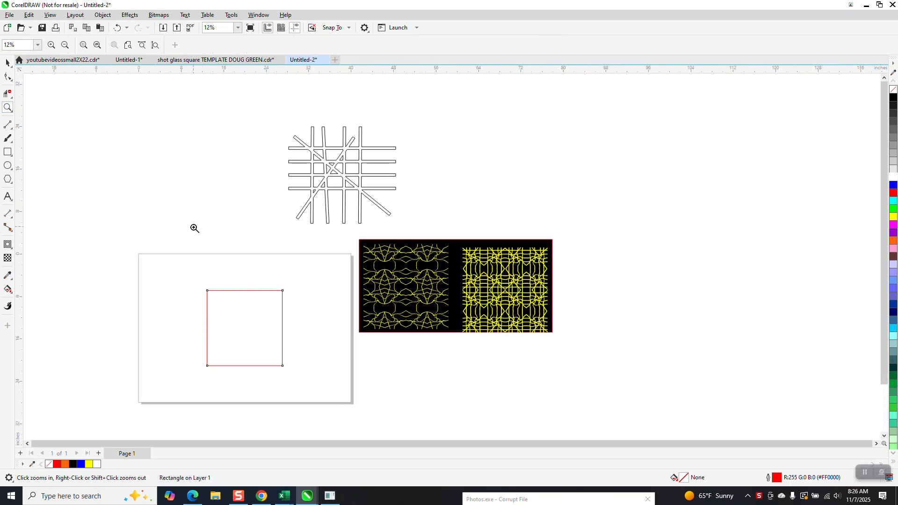
drag(185, 283, 316, 369)
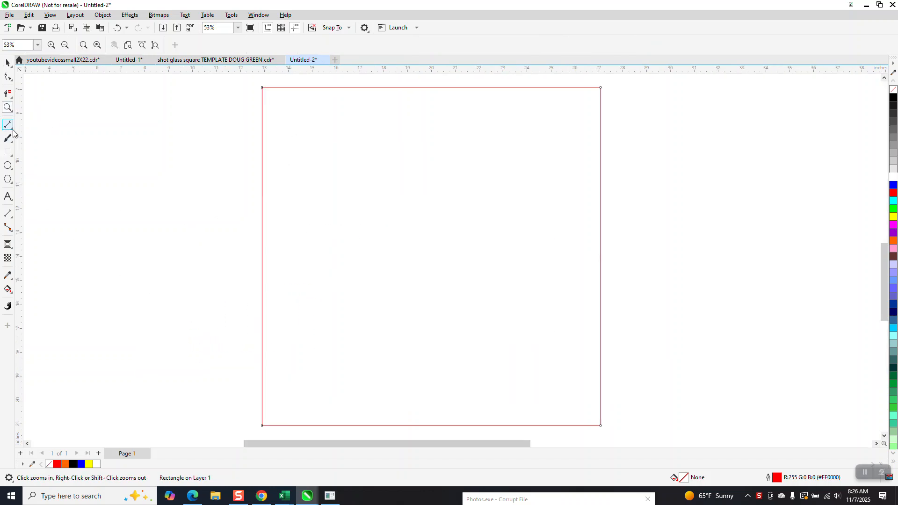
click(12, 132)
click(35, 134)
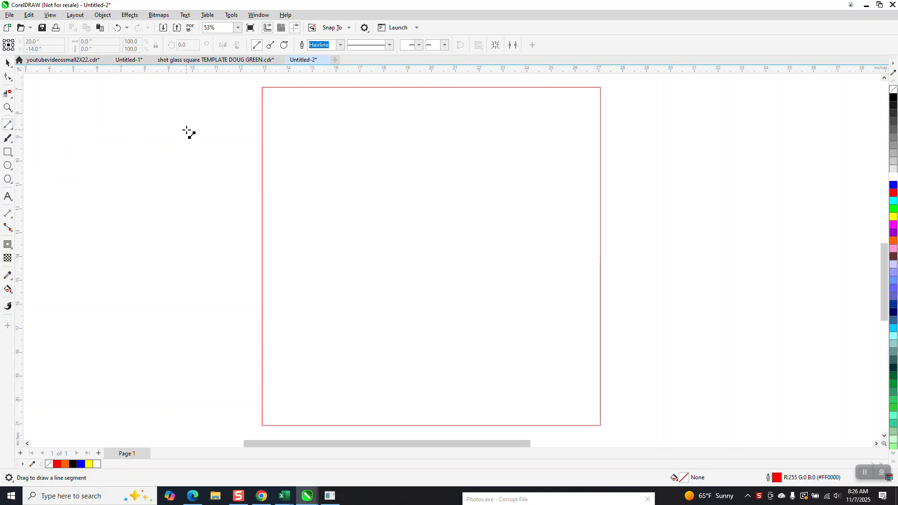
drag(234, 123, 620, 125)
drag(631, 159, 246, 190)
drag(240, 233, 685, 281)
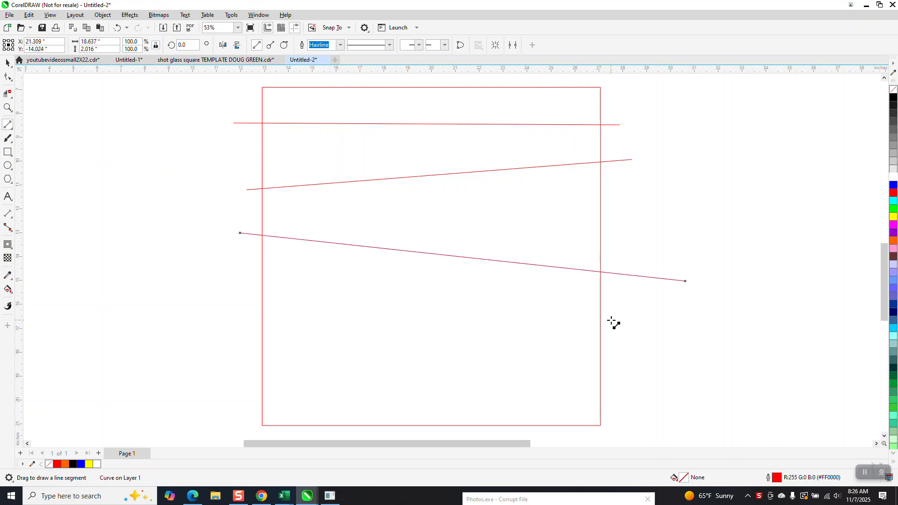
drag(623, 312, 206, 335)
drag(244, 357, 433, 431)
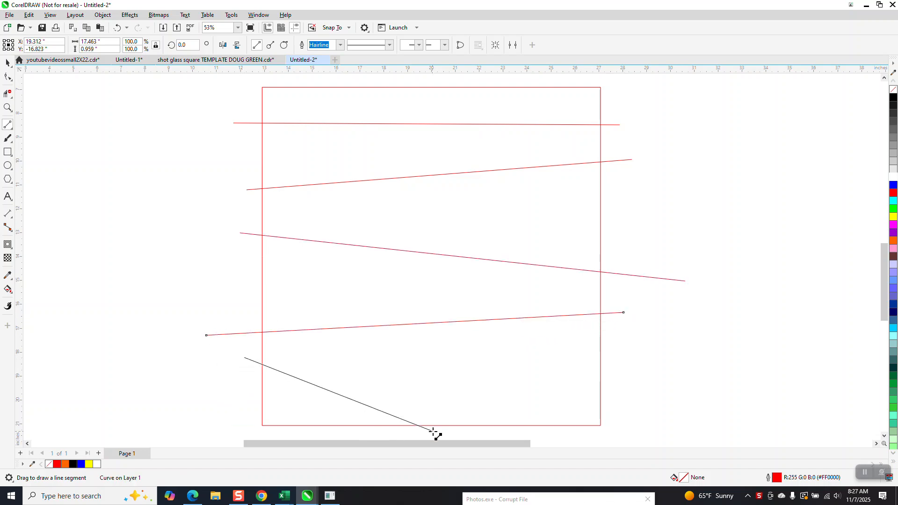
- Add five more slanted straight lines over the square: three rising diagonals, one steep descending line and a short one across the lower-right corner
drag(613, 196, 258, 385)
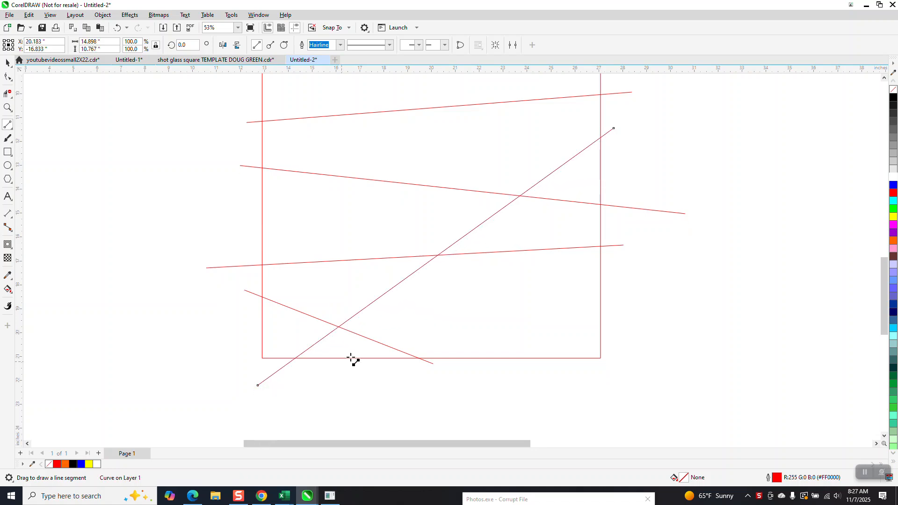
scroll(355, 425, down, 2)
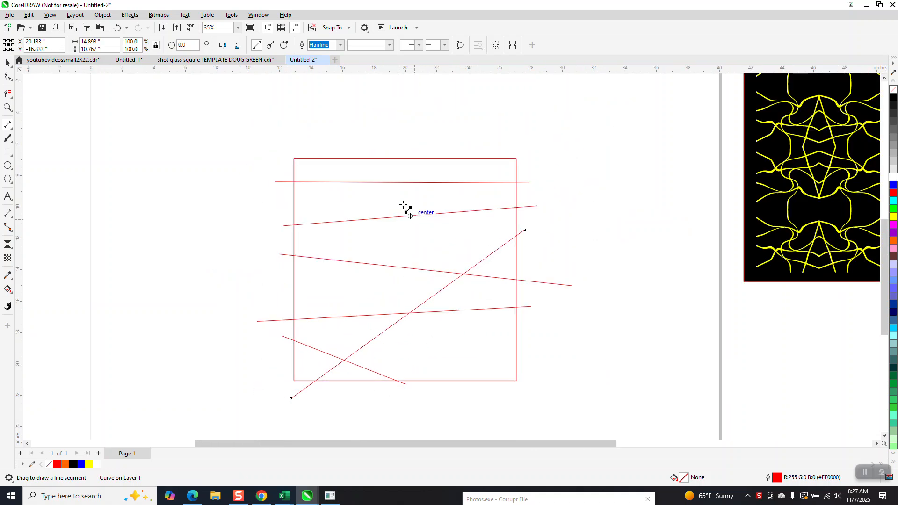
drag(364, 143, 478, 393)
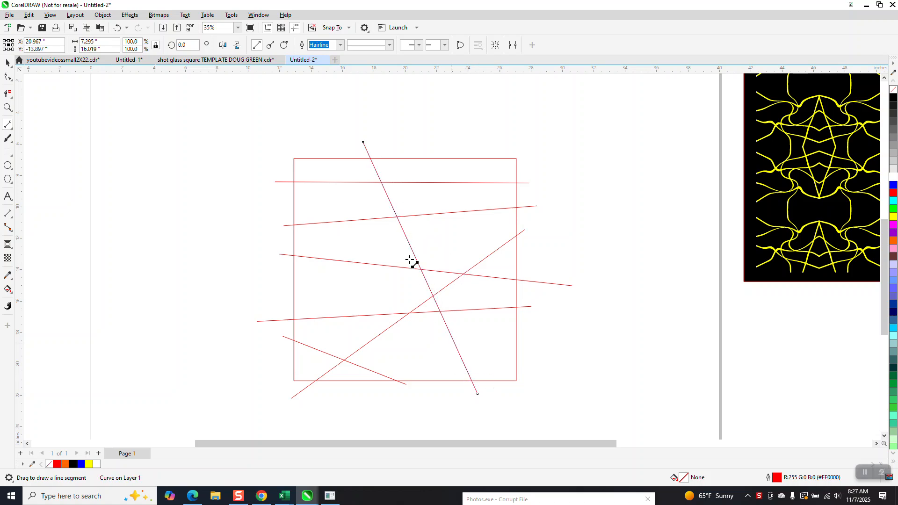
drag(474, 146, 277, 294)
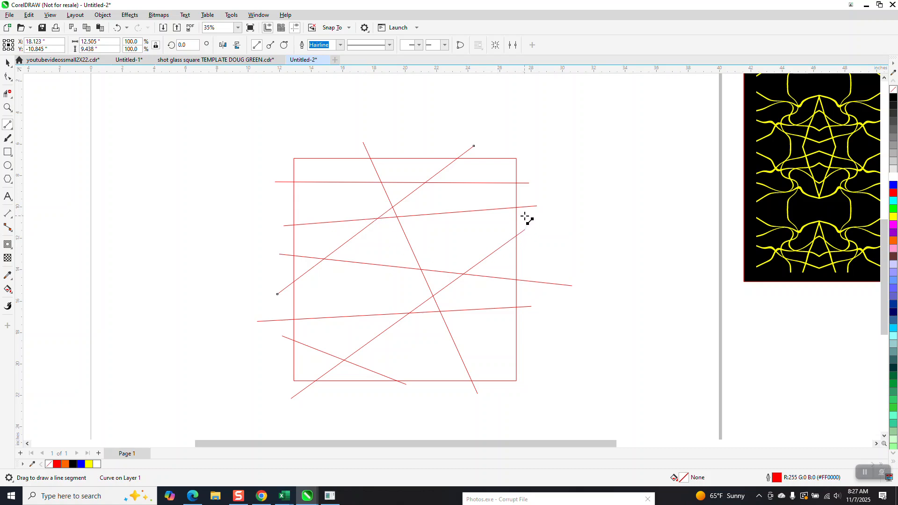
drag(524, 215, 281, 300)
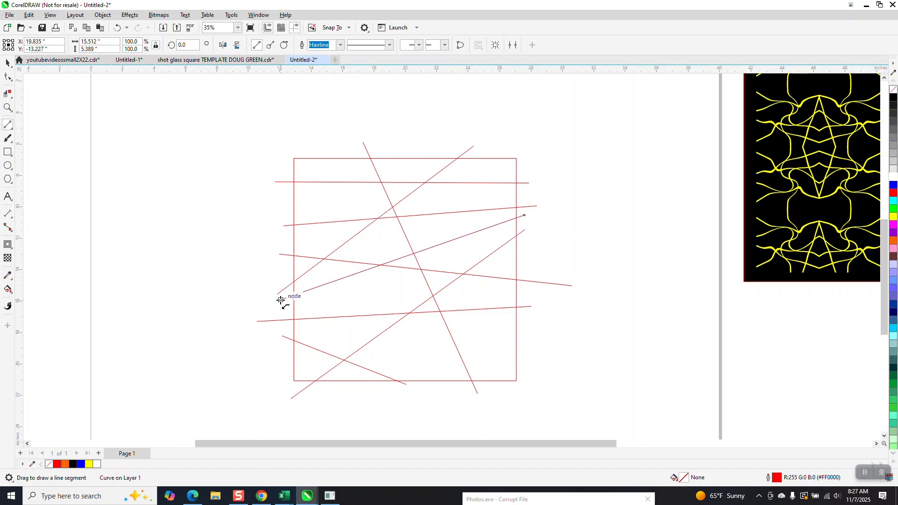
drag(534, 333, 490, 388)
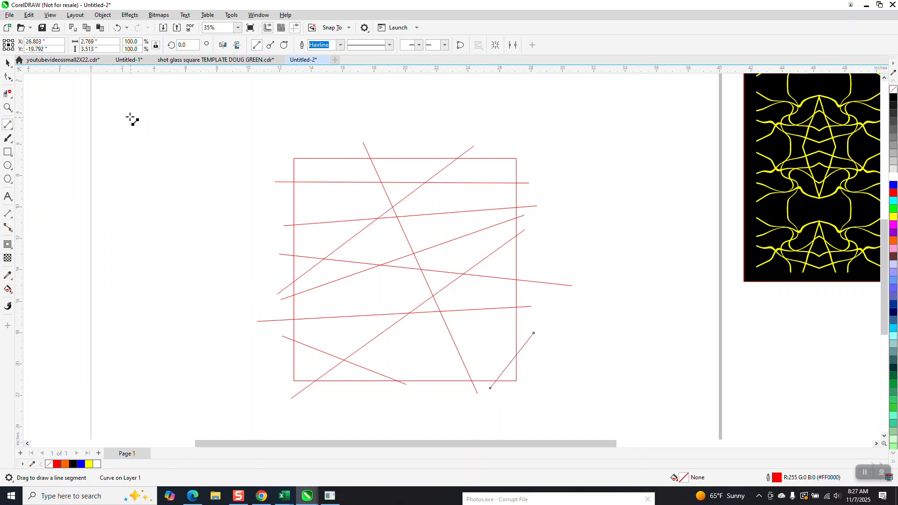
- Set the nudge distance to 16 inches and nudge the red square twice to the left, off the page
click(7, 62)
click(521, 148)
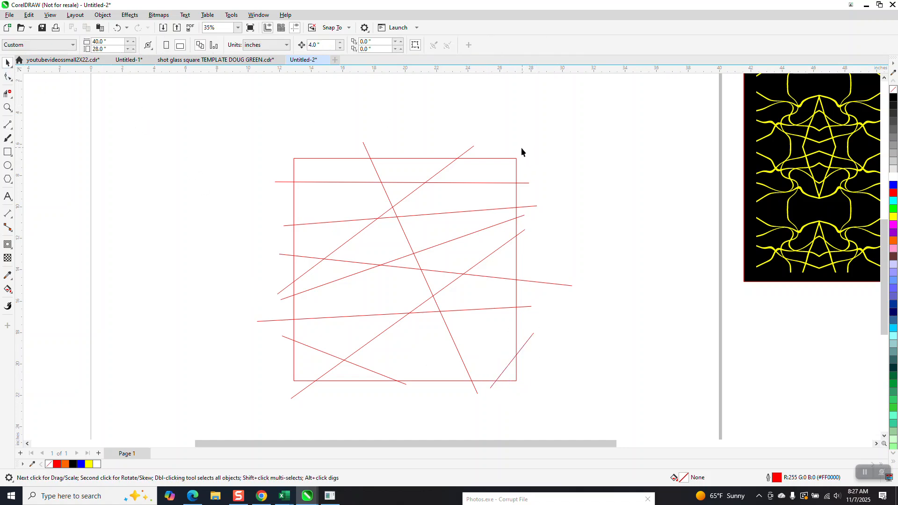
click(515, 163)
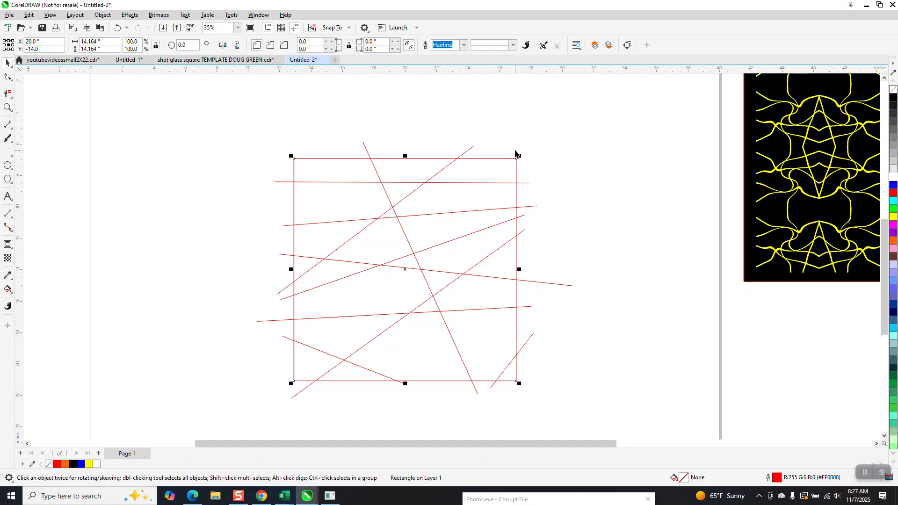
click(516, 125)
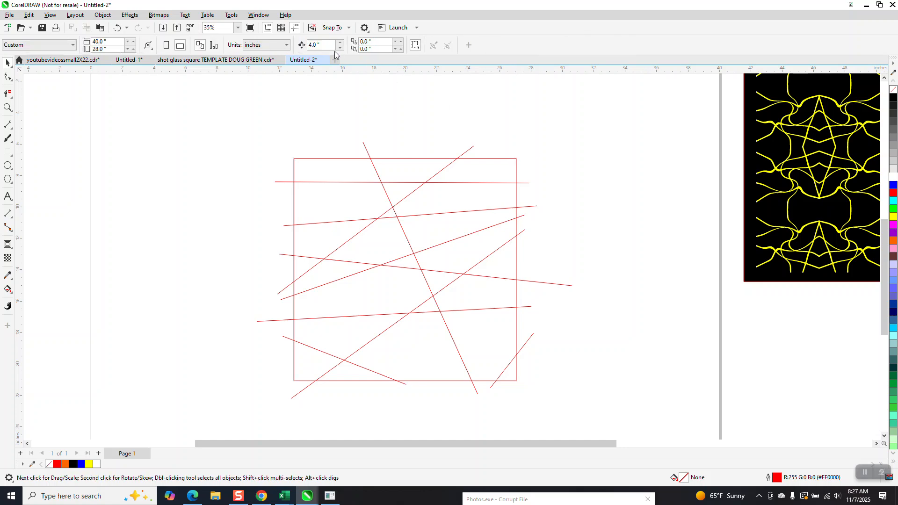
text(16)
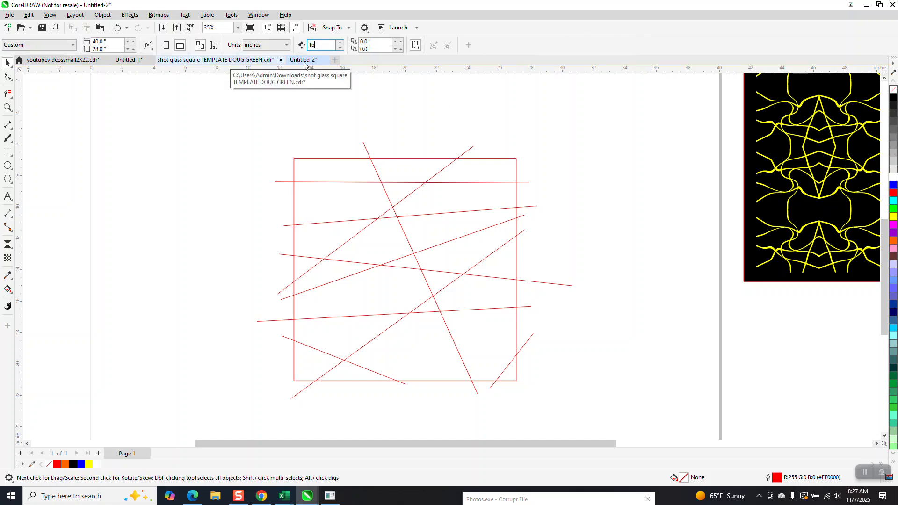
click(481, 159)
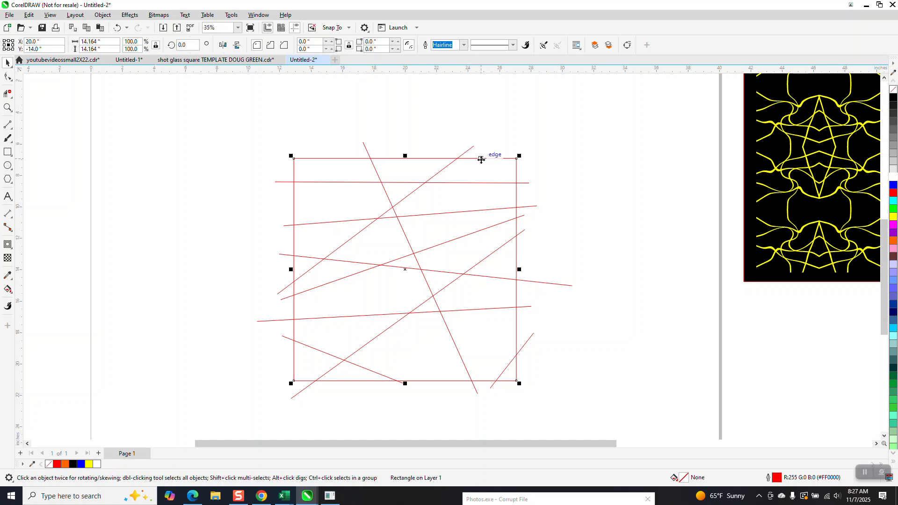
key(Left)
key(Left)
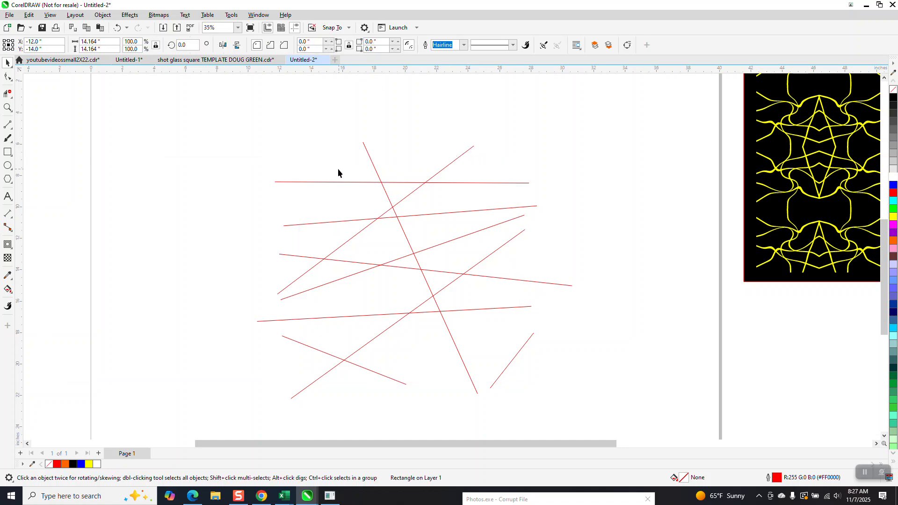
- Give all ten lines a 24 pt outline width and weld them into a single curve
drag(231, 134, 579, 411)
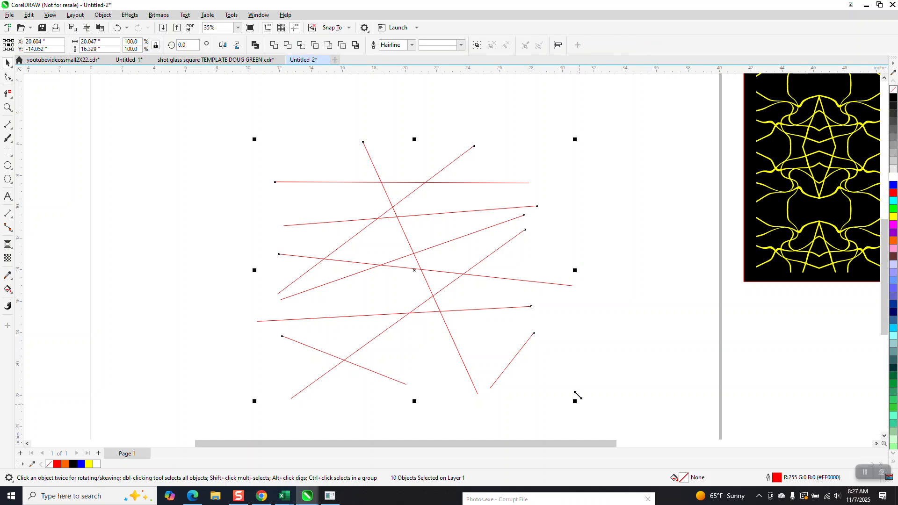
click(414, 46)
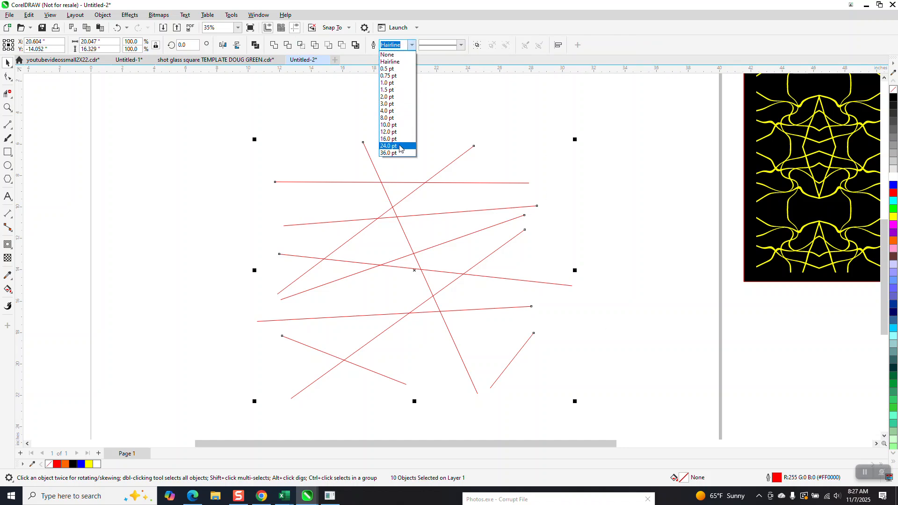
click(400, 147)
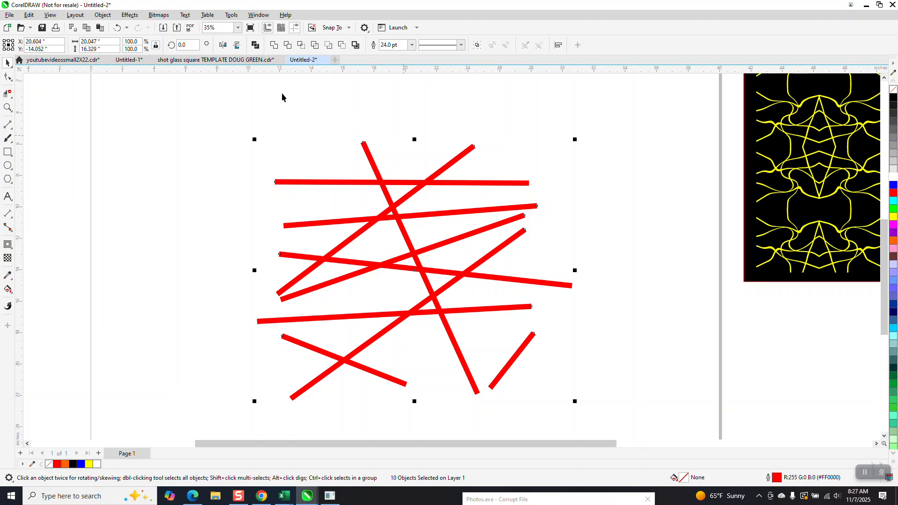
click(274, 45)
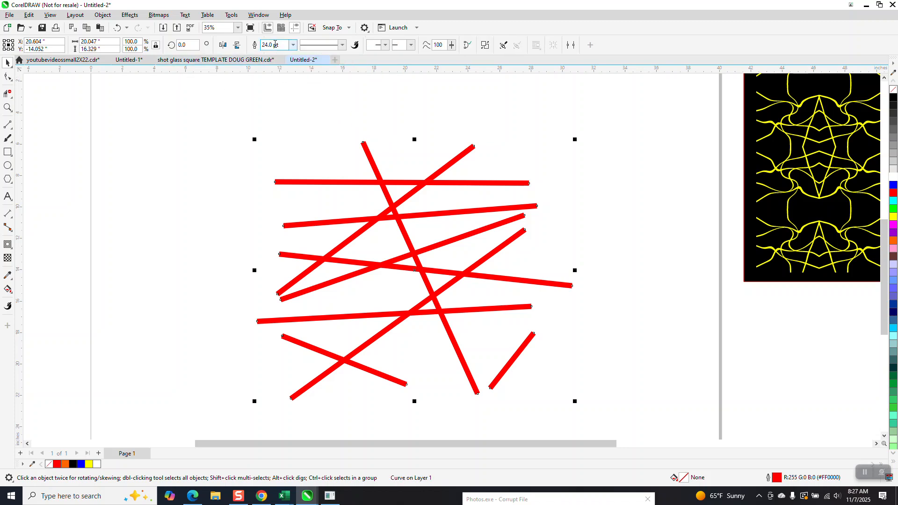
- Convert the welded lines' outline to an object, then give it no fill and a black outline
click(102, 15)
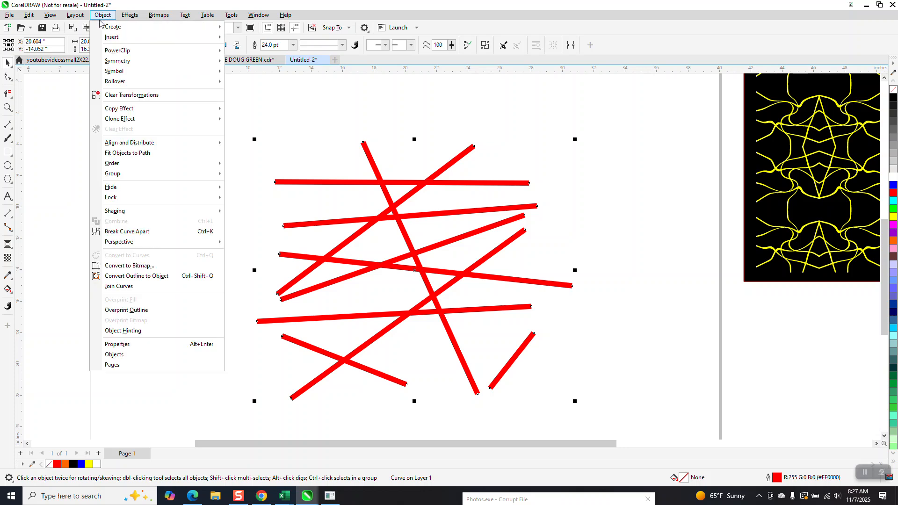
click(145, 278)
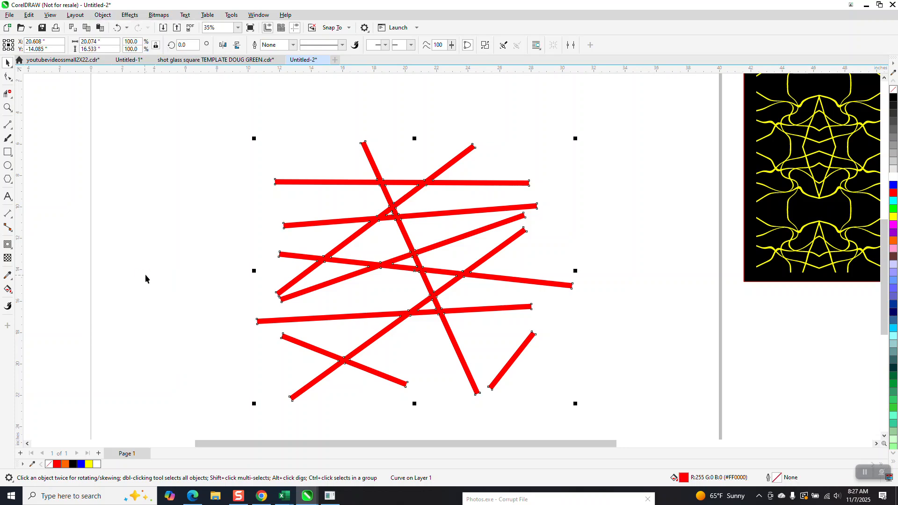
click(894, 90)
right_click(893, 98)
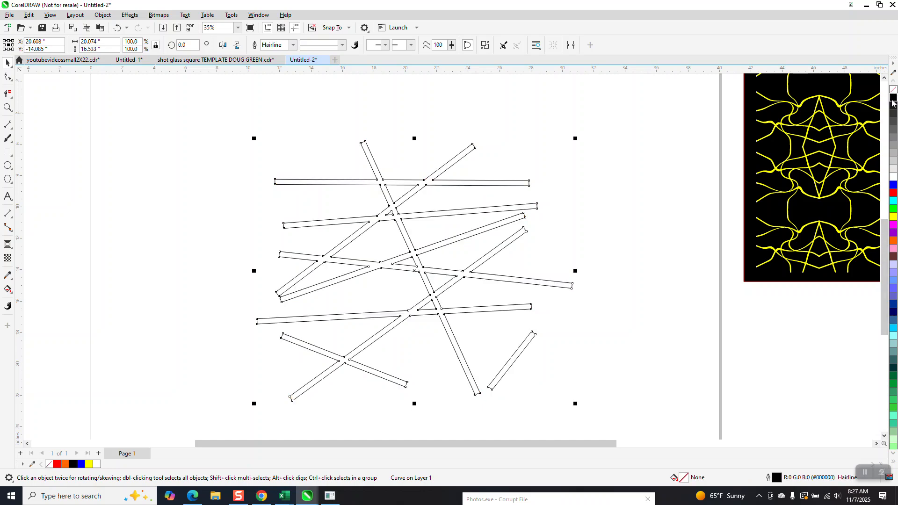
- Centre the red square on the page again, over the outlined bars
scroll(427, 179, down, 2)
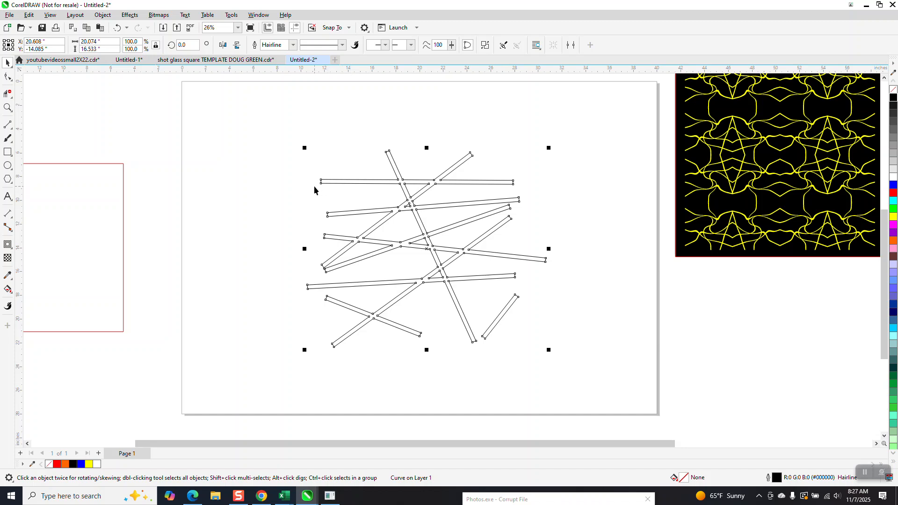
click(123, 243)
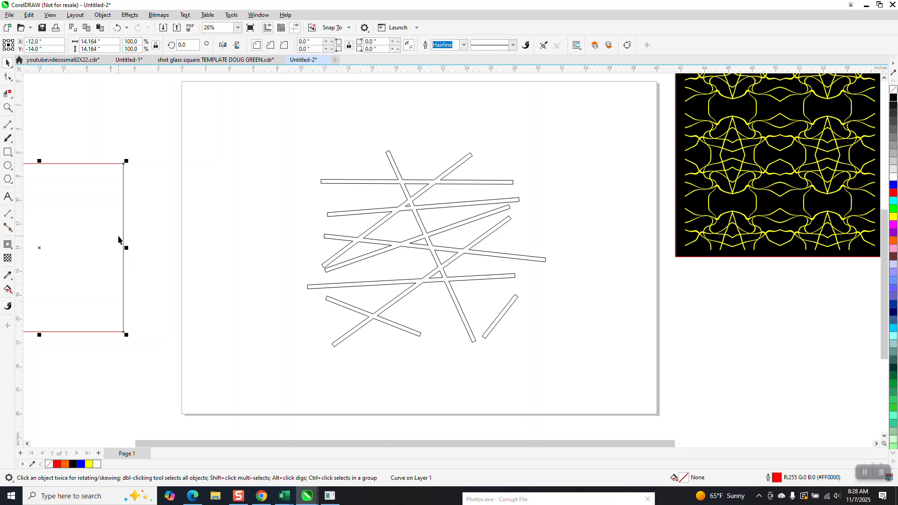
key(p)
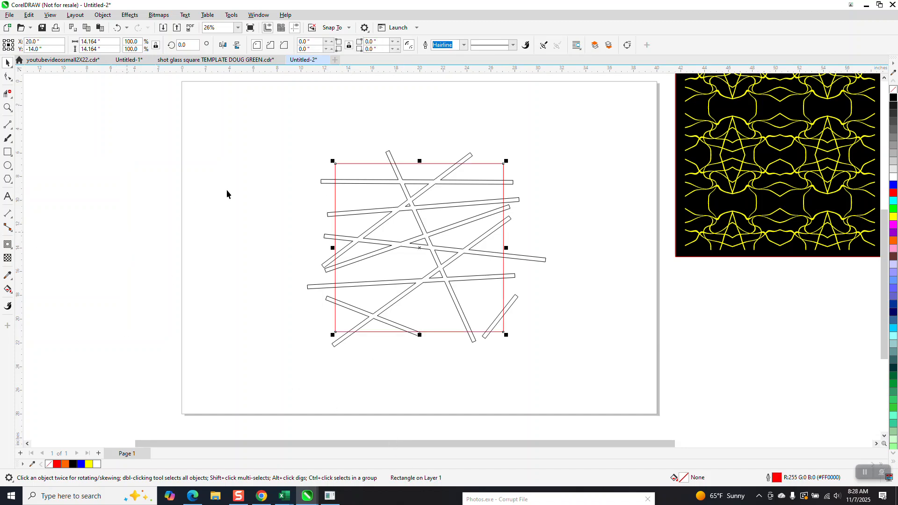
- Trim the bars out of the red square, shifting the square 16 inches left, and delete the bars
mouse_move(296, 129)
mouse_down()
mouse_move(506, 333)
mouse_move(574, 379)
mouse_up()
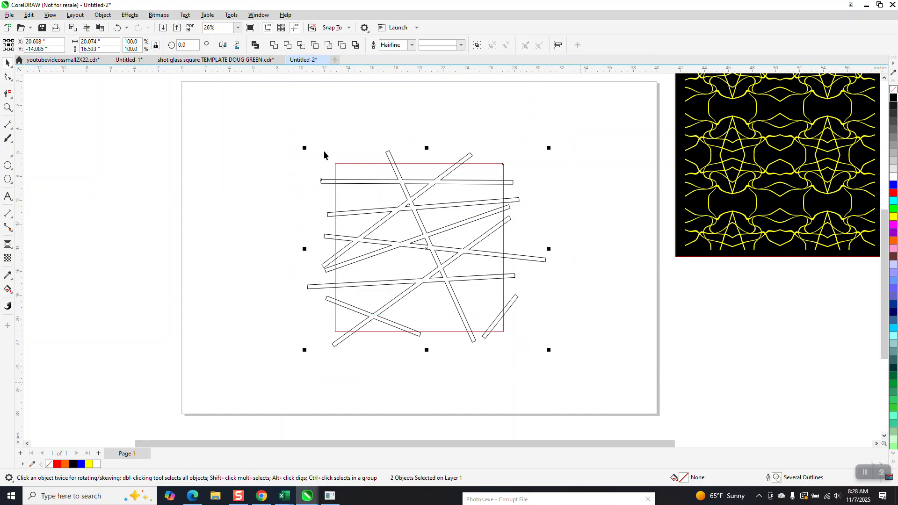
click(287, 46)
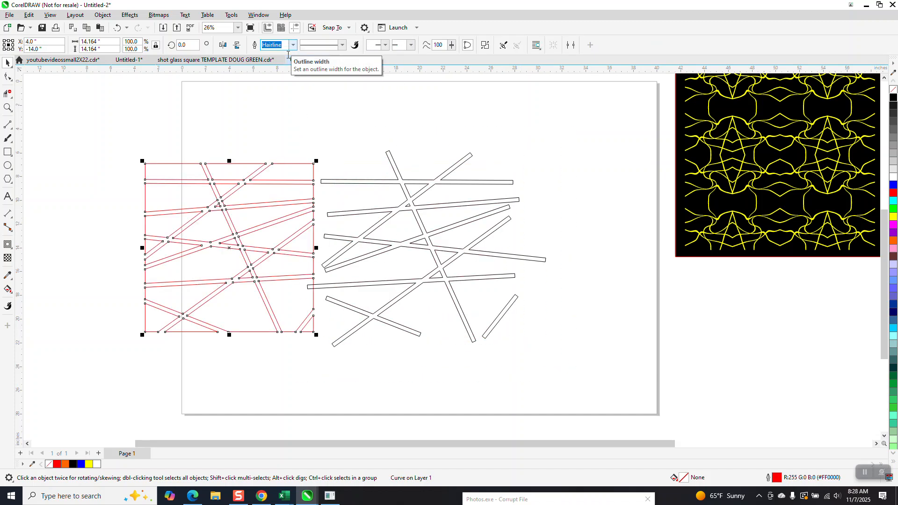
click(356, 183)
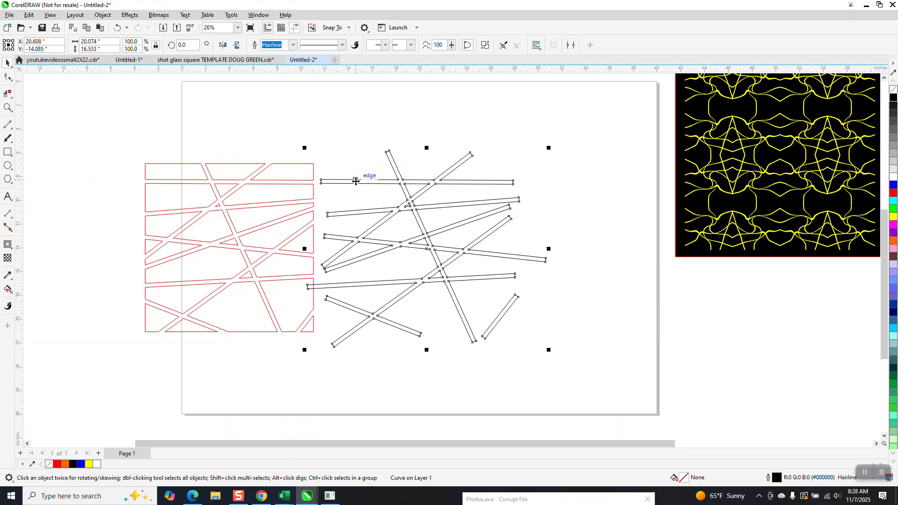
key(Delete)
- Move the trimmed square fully onto the page and scale it proportionally to 2 inches wide
click(283, 229)
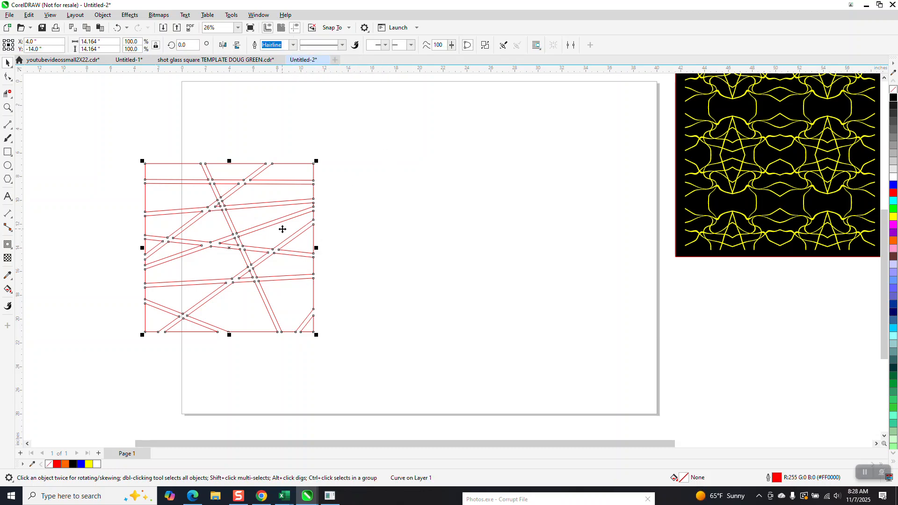
drag(282, 229, 363, 193)
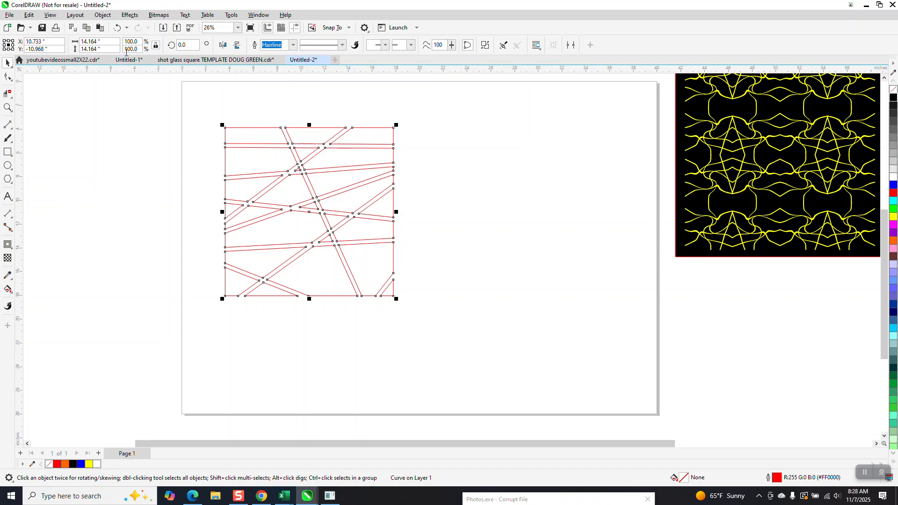
double_click(96, 41)
text(2)
key(Return)
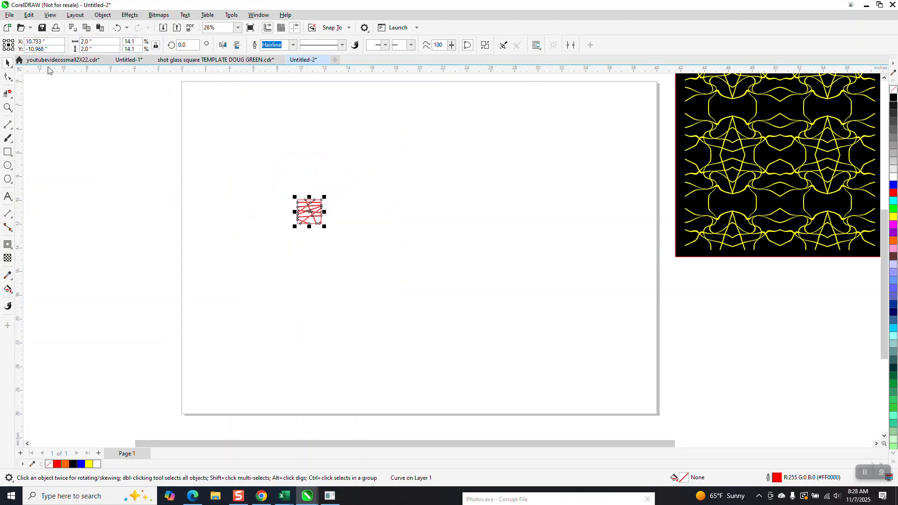
- Swirl the lines in the middle of the trimmed square using the Twirl tool with a 1.5-inch nib
click(7, 107)
drag(293, 193, 358, 247)
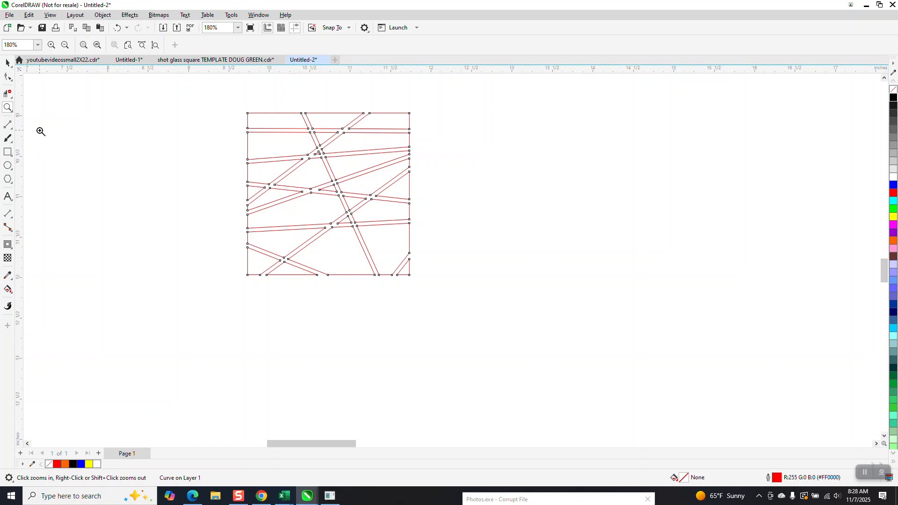
click(12, 82)
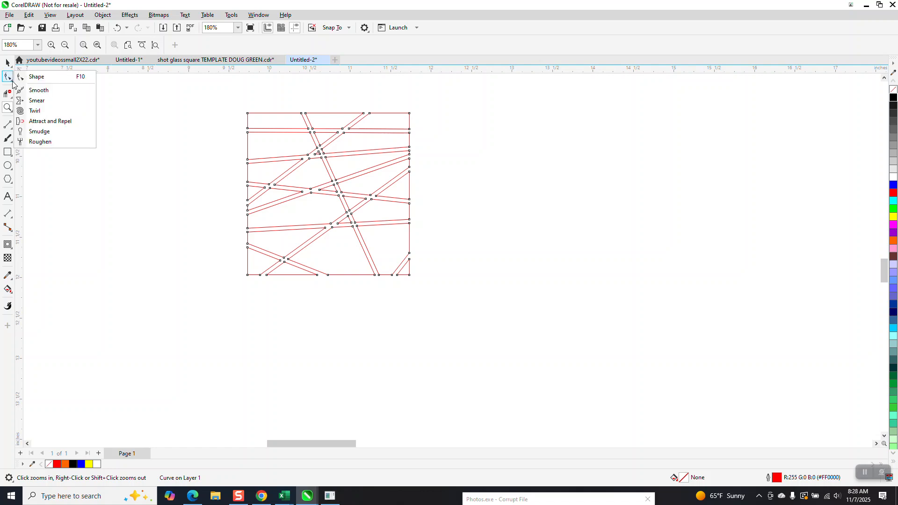
click(33, 110)
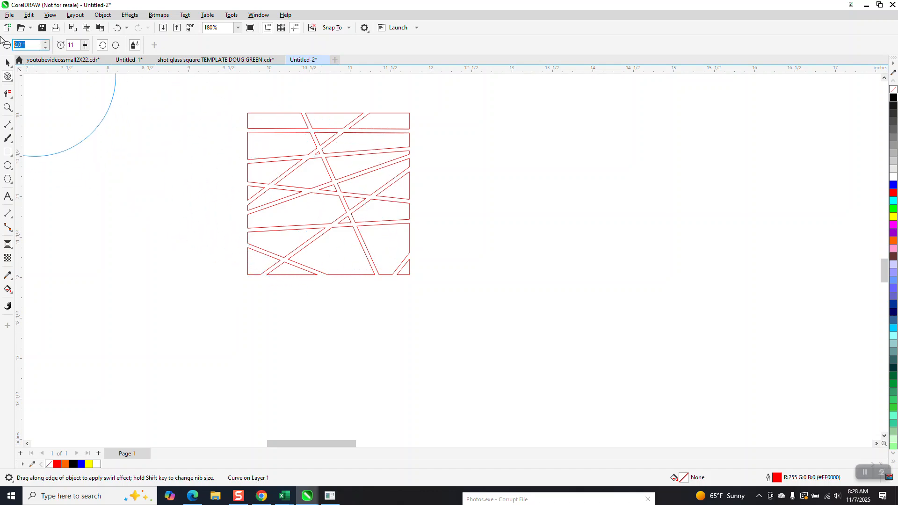
text(1.5)
key(Return)
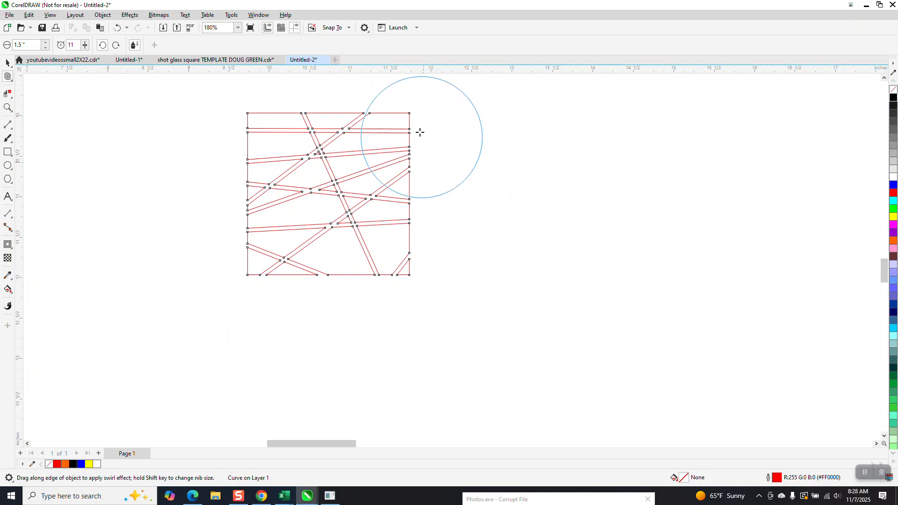
click(321, 189)
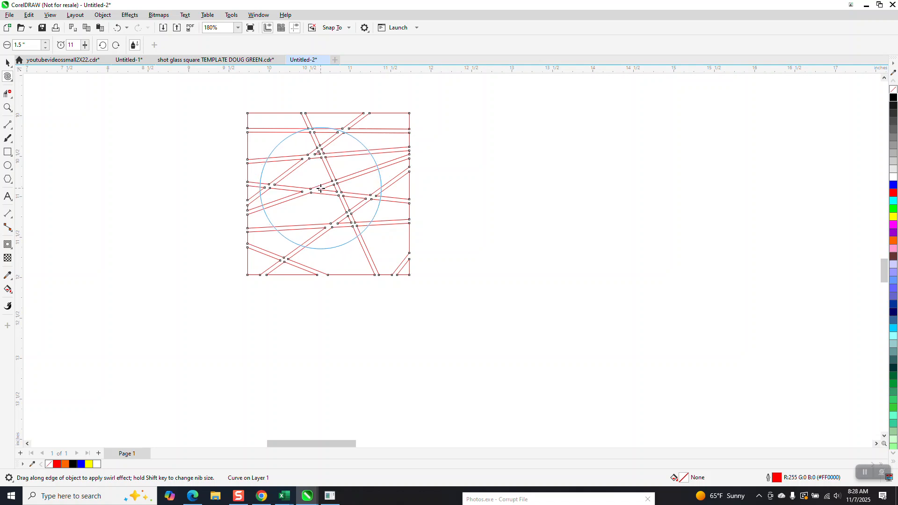
click(321, 189)
drag(324, 202, 348, 195)
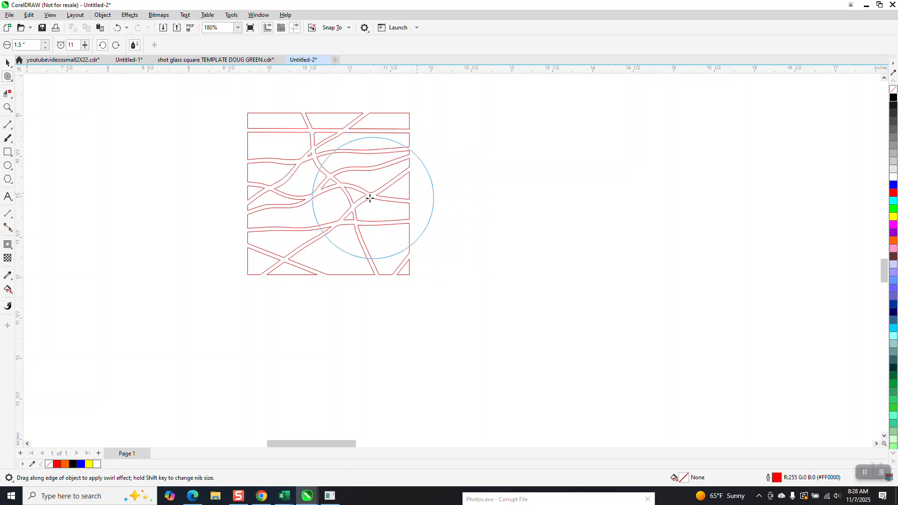
drag(347, 196, 345, 197)
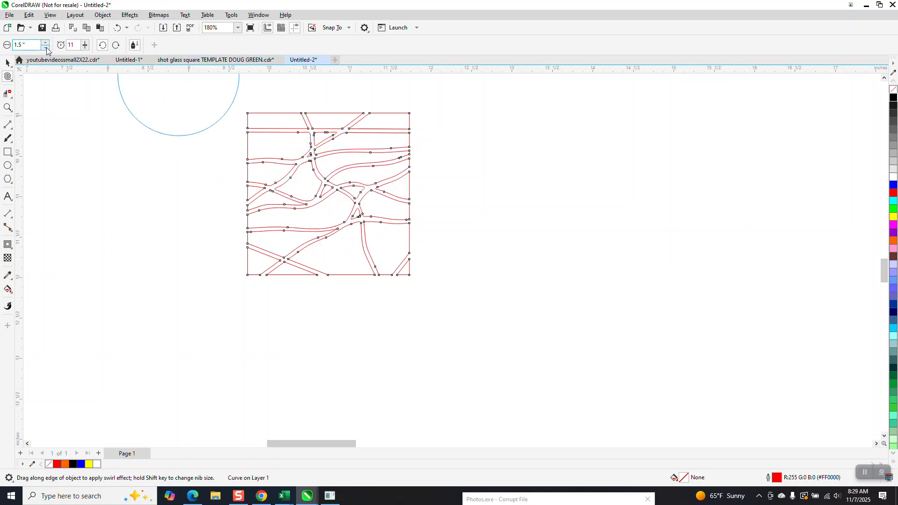
- Set the Twirl nib size to 1 inch and swirl the lines downward through the middle of the square
click(24, 45)
double_click(25, 45)
text(1)
key(Return)
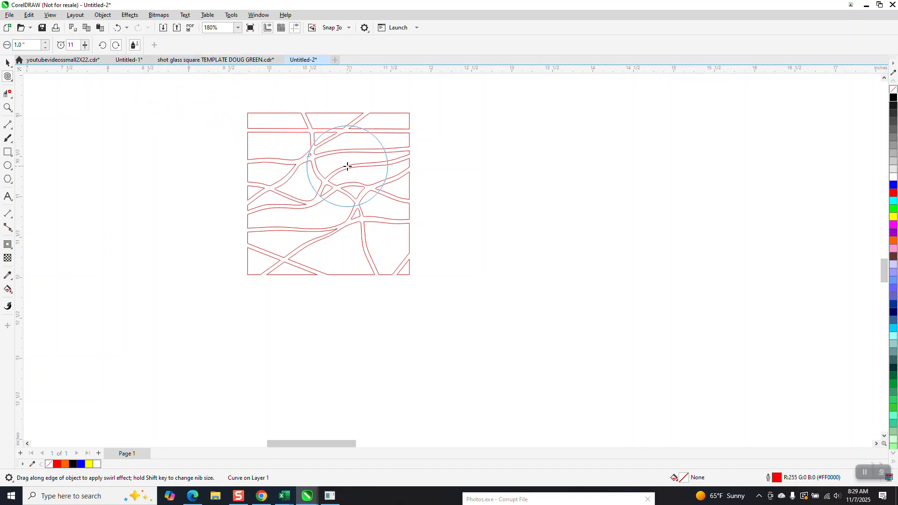
mouse_move(348, 166)
mouse_down()
mouse_move(355, 234)
mouse_move(305, 229)
mouse_move(348, 231)
mouse_up()
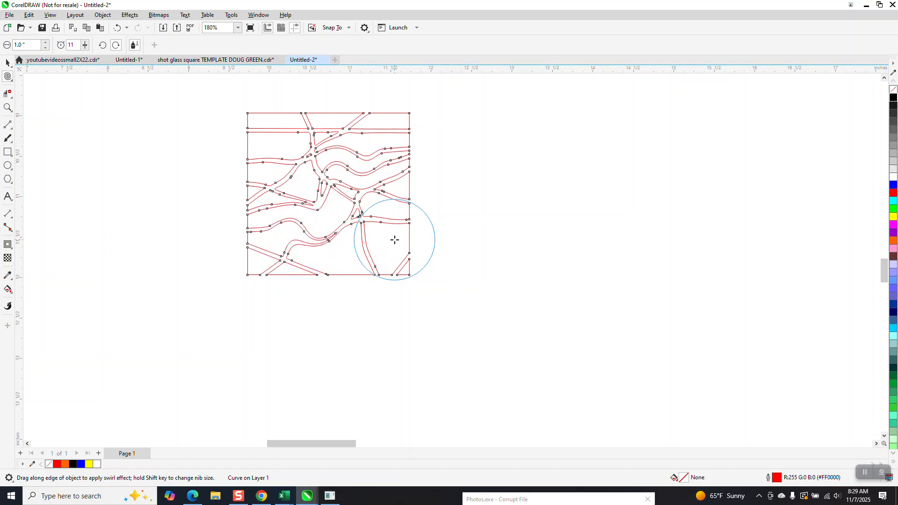
- Duplicate the twirled tile 16 inches to the right
click(5, 60)
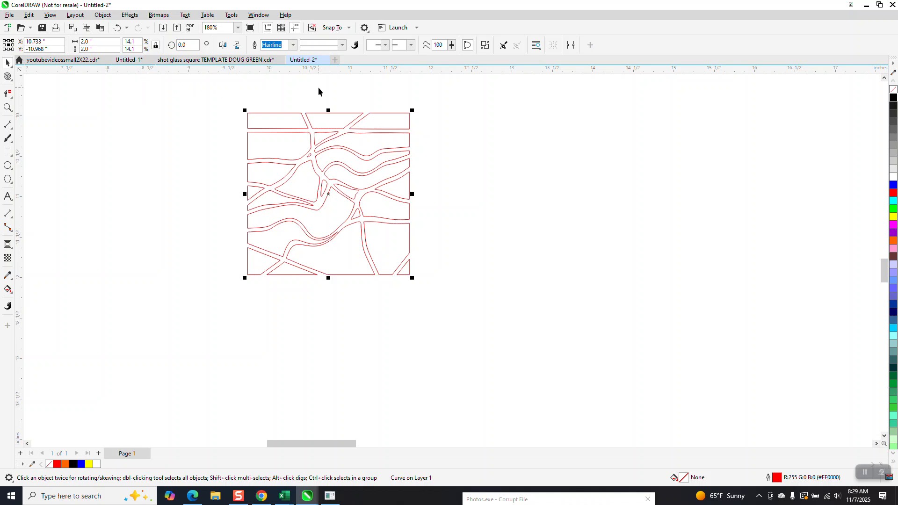
click(361, 133)
key(ctrl+d)
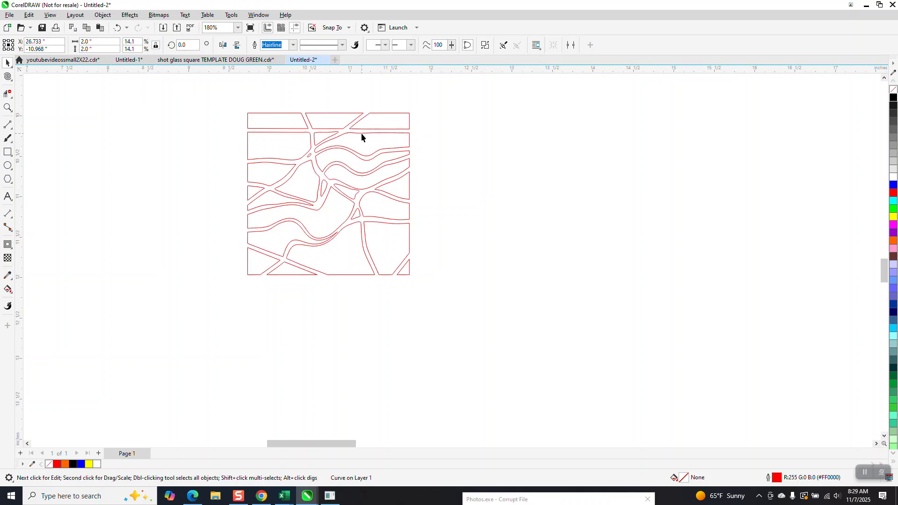
click(511, 175)
- Set the nudge distance to 2 inches and delete the duplicate tile placed 16 inches to the right
scroll(475, 176, down, 2)
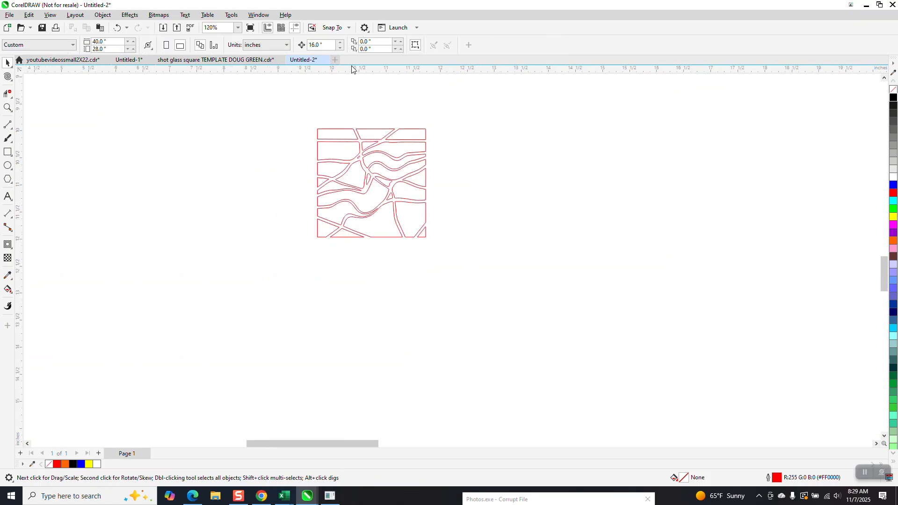
double_click(322, 45)
text(2)
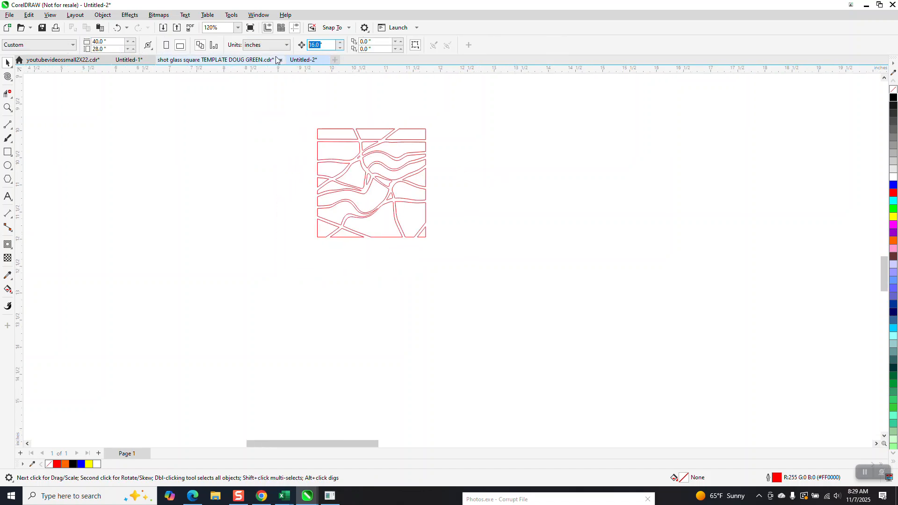
scroll(358, 199, down, 2)
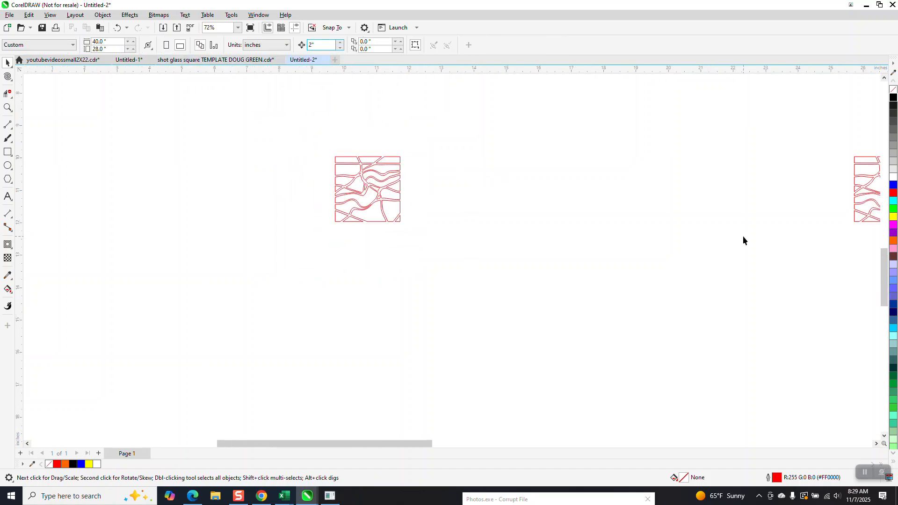
click(851, 191)
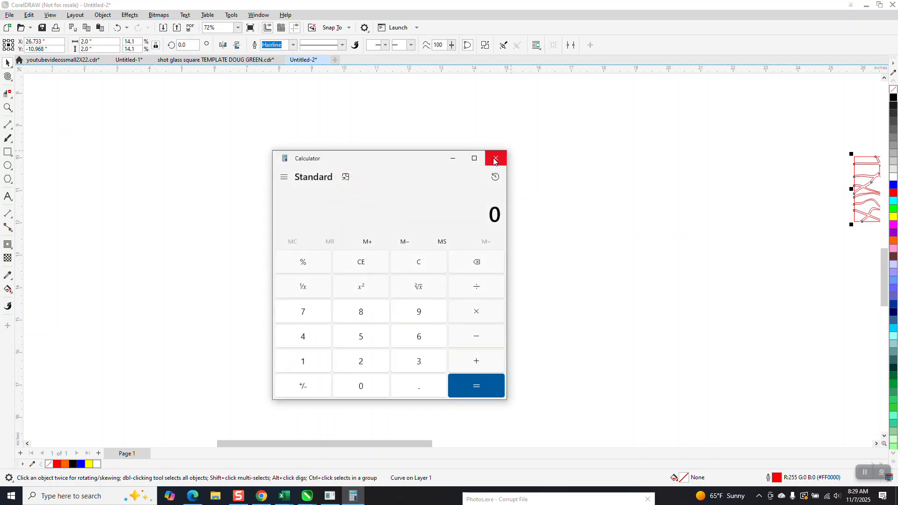
click(495, 160)
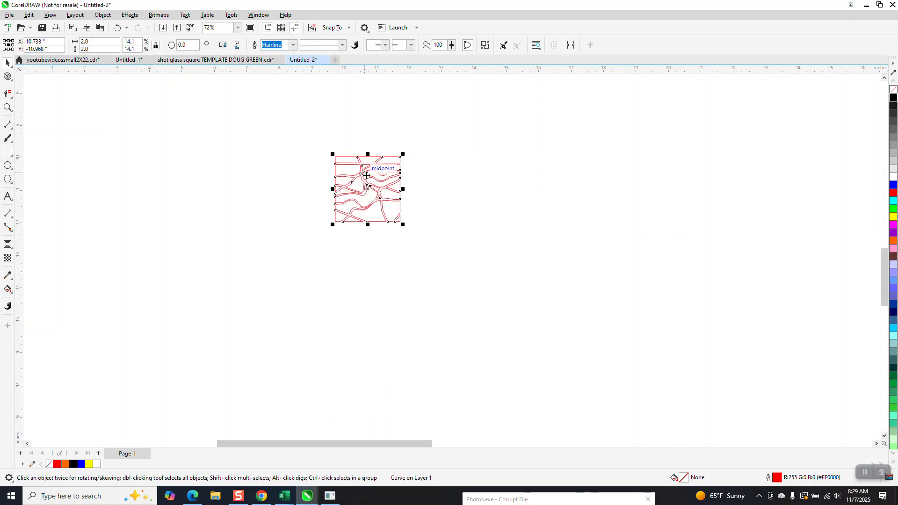
- Try an unmirrored duplicate of the tile 2 inches to the right, against the original, and delete it
key(ctrl+d)
click(7, 108)
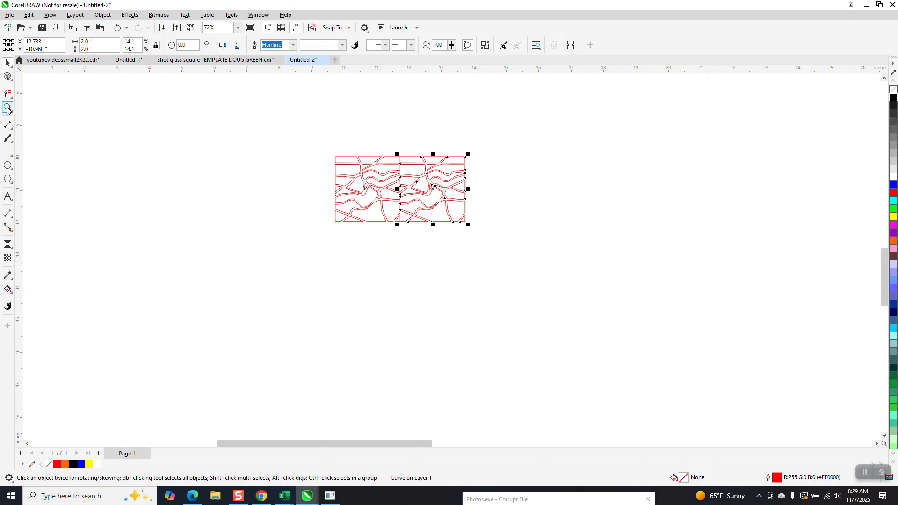
drag(333, 150, 583, 285)
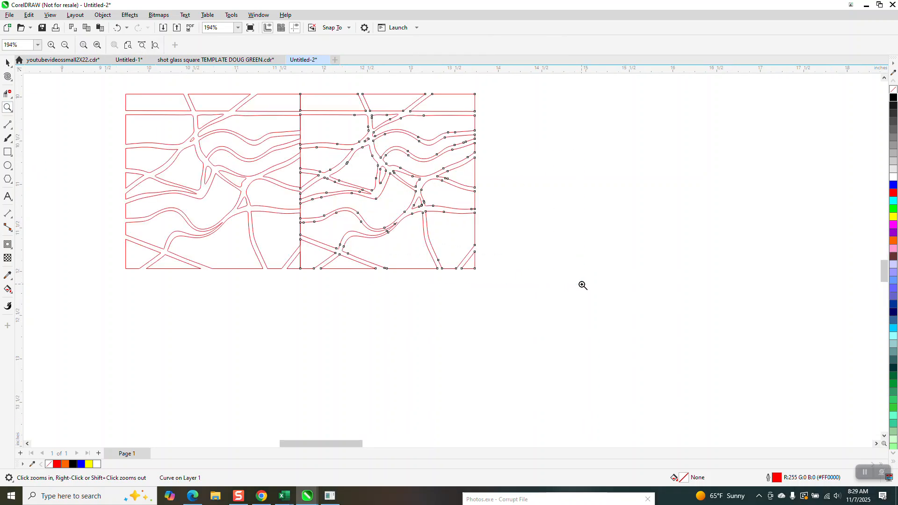
click(7, 62)
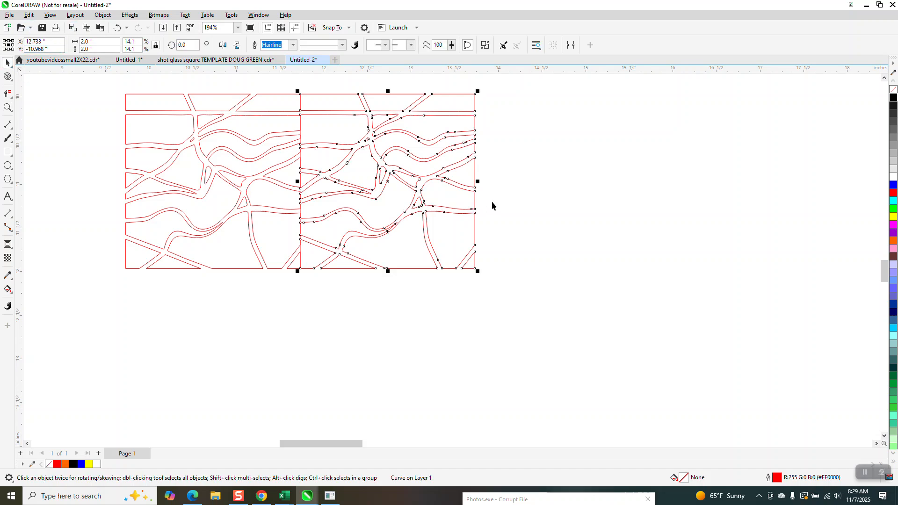
key(Delete)
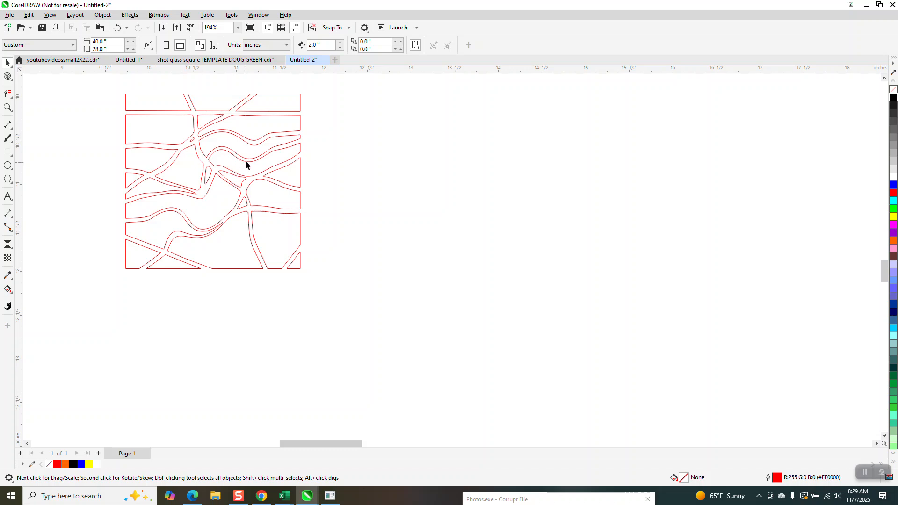
- Mirror a copy of the tile onto its right side, and duplicate the pair 4 inches to the right
click(249, 159)
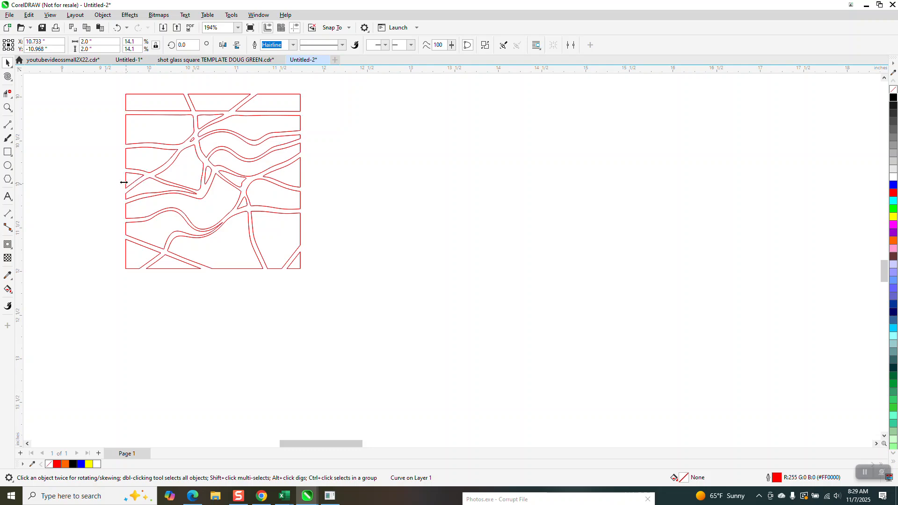
drag(123, 181, 304, 182)
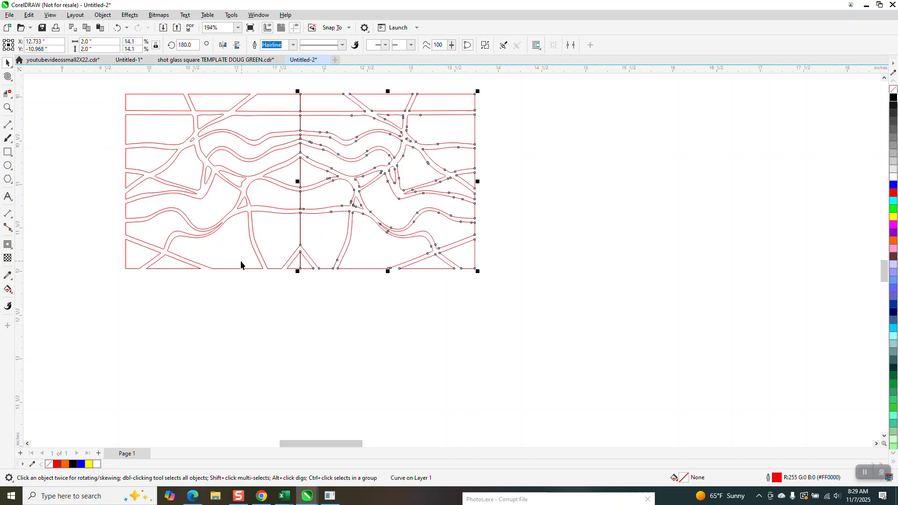
scroll(237, 258, down, 1)
drag(106, 109, 476, 301)
key(ctrl+d)
key(Right)
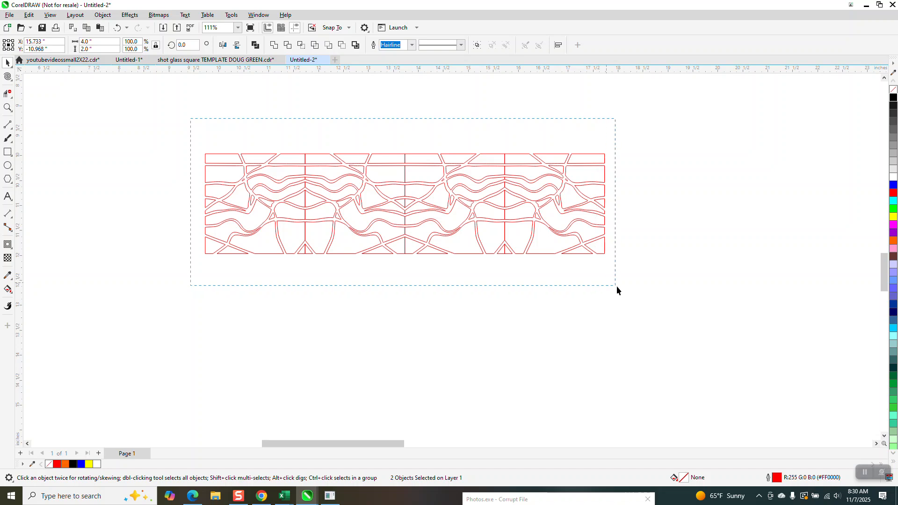
- Mirror a copy of the grouped four-tile row directly below it, and duplicate both rows 4 inches down
key(ctrl+g)
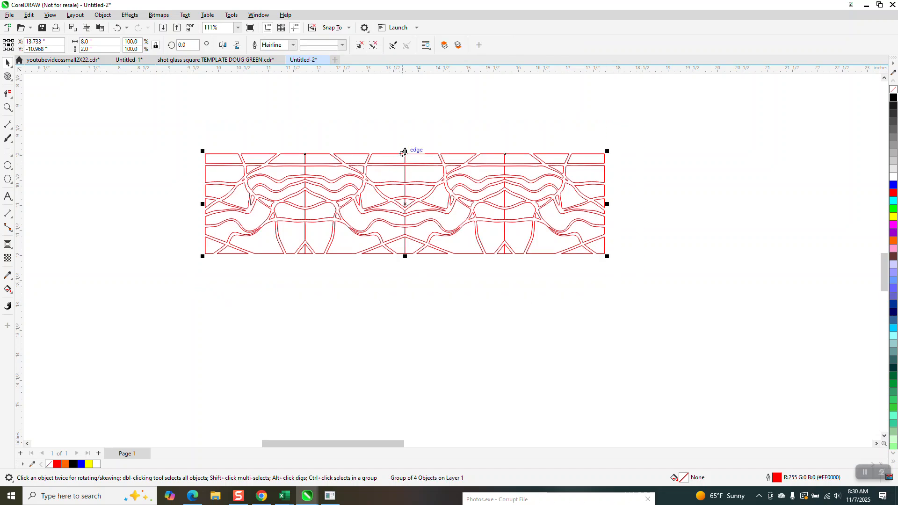
drag(403, 152, 399, 271)
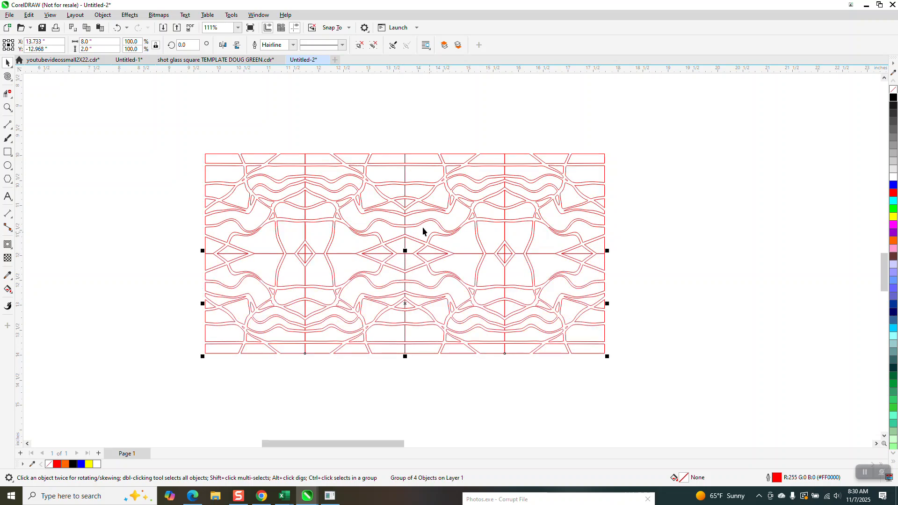
scroll(414, 222, down, 2)
drag(254, 153, 362, 265)
drag(568, 343, 569, 344)
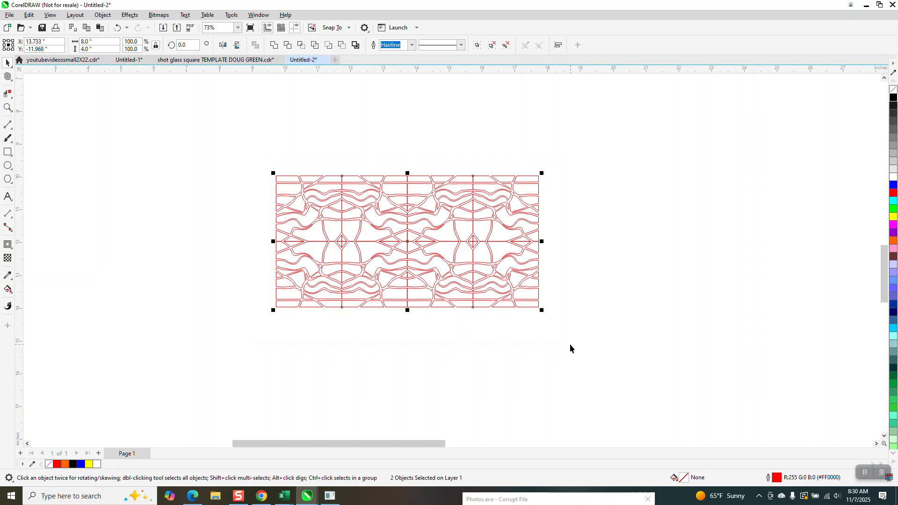
key(Down)
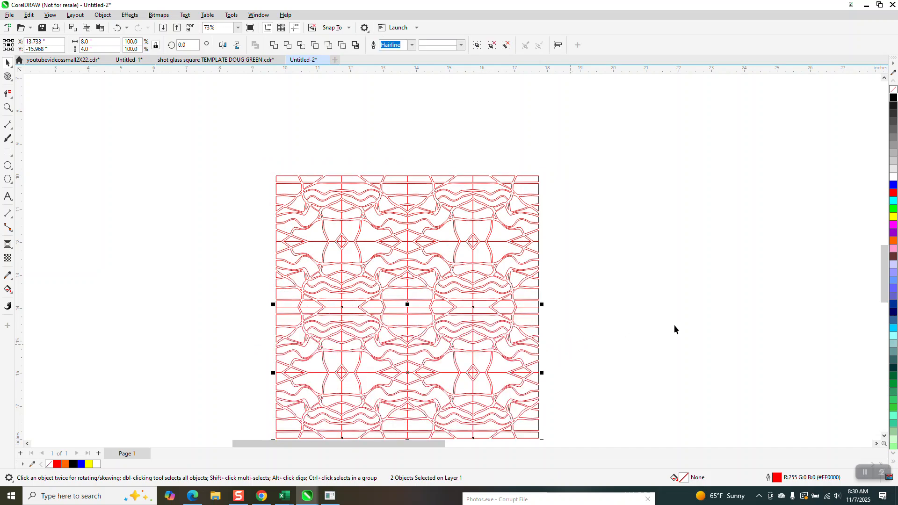
click(637, 322)
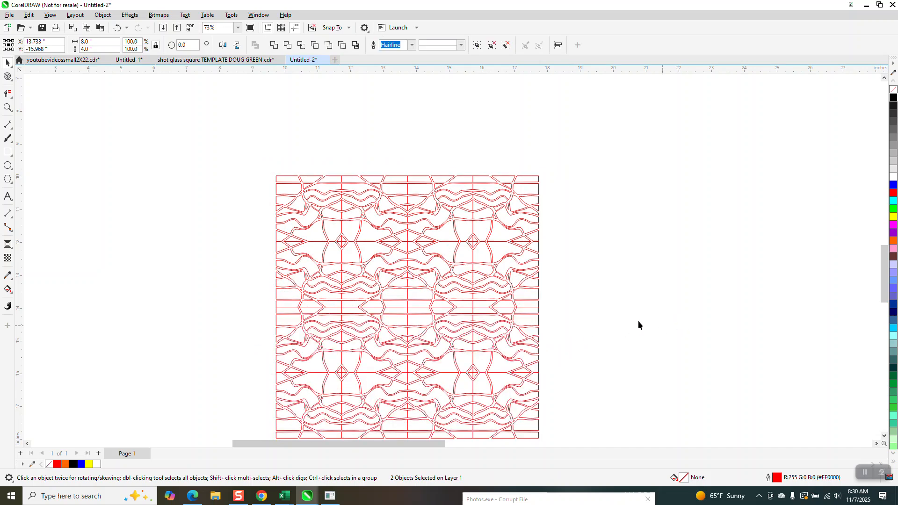
- Weld all the tiles of the 8 by 8 inch pattern into one curve, removing the seams between them
click(8, 107)
drag(295, 159, 479, 242)
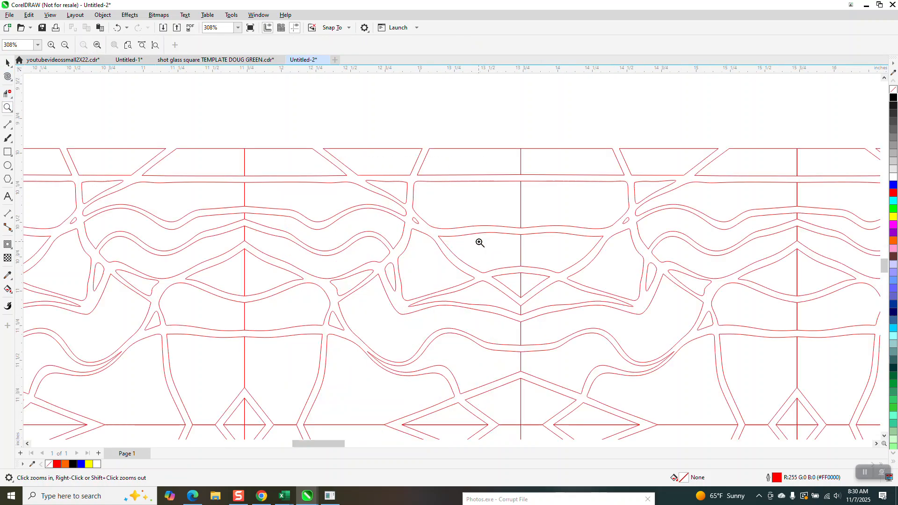
scroll(421, 187, down, 1)
scroll(415, 181, down, 1)
scroll(416, 181, down, 4)
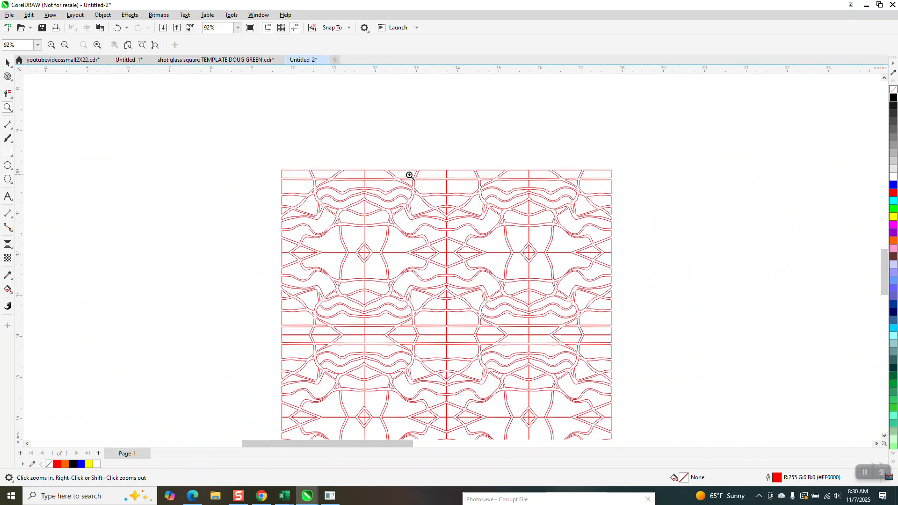
click(7, 62)
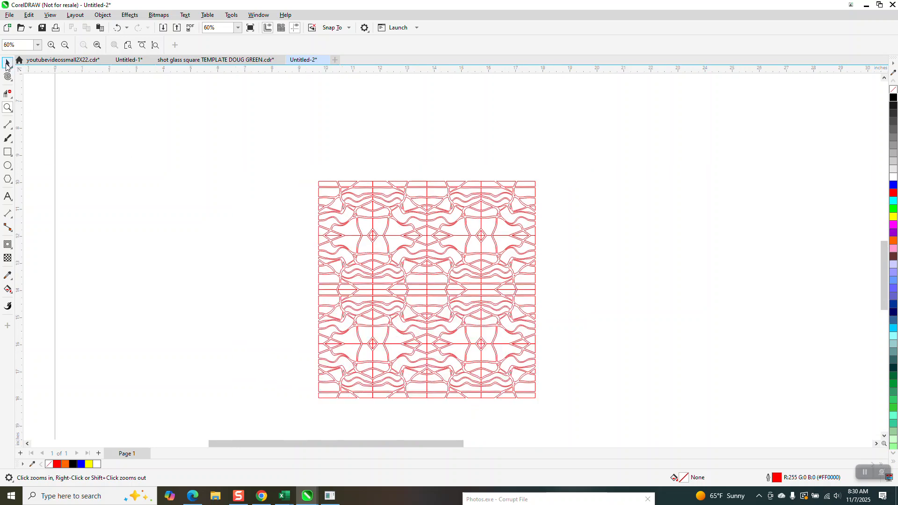
drag(295, 170, 584, 421)
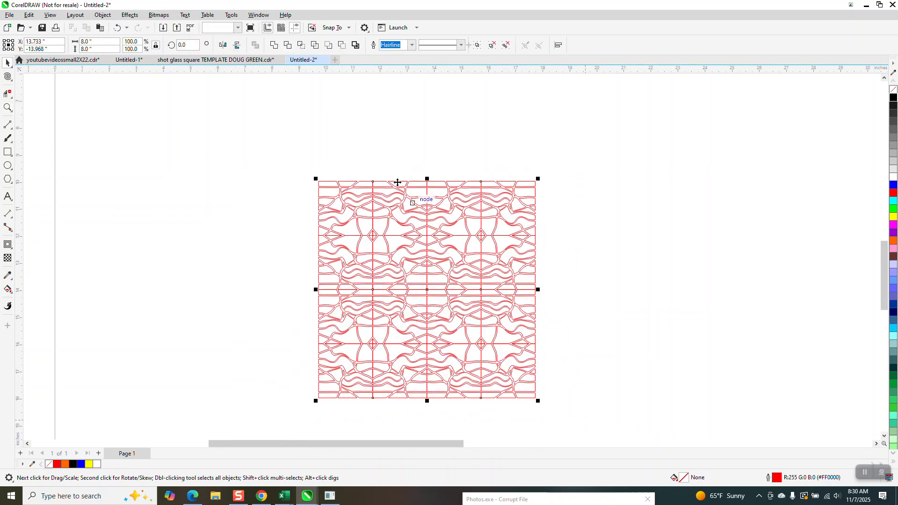
click(274, 47)
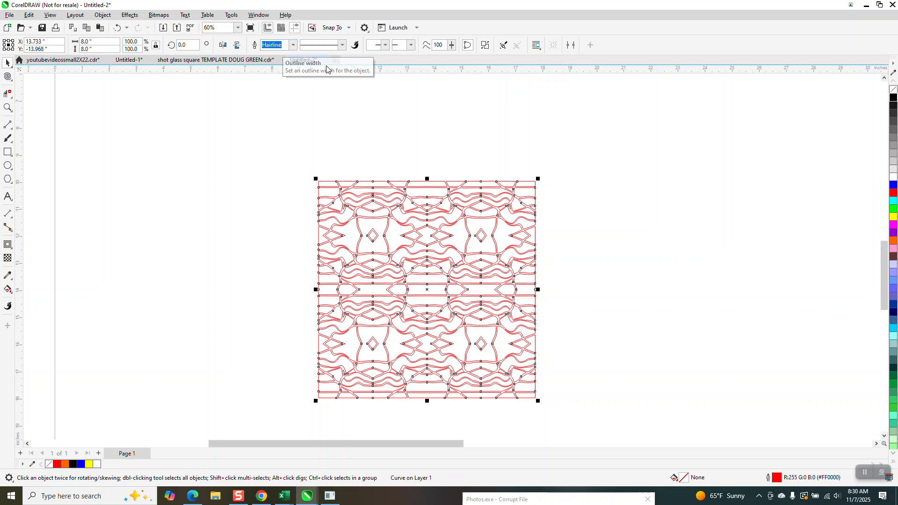
click(6, 108)
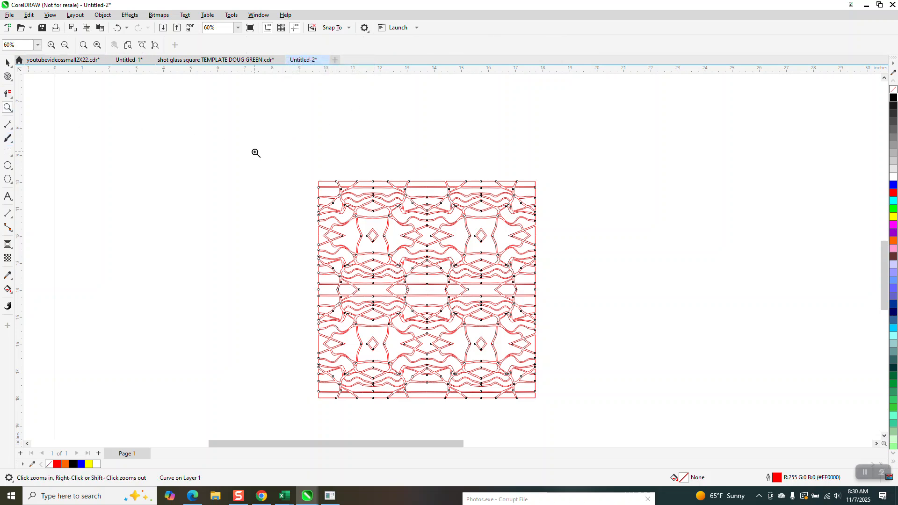
drag(314, 173, 559, 409)
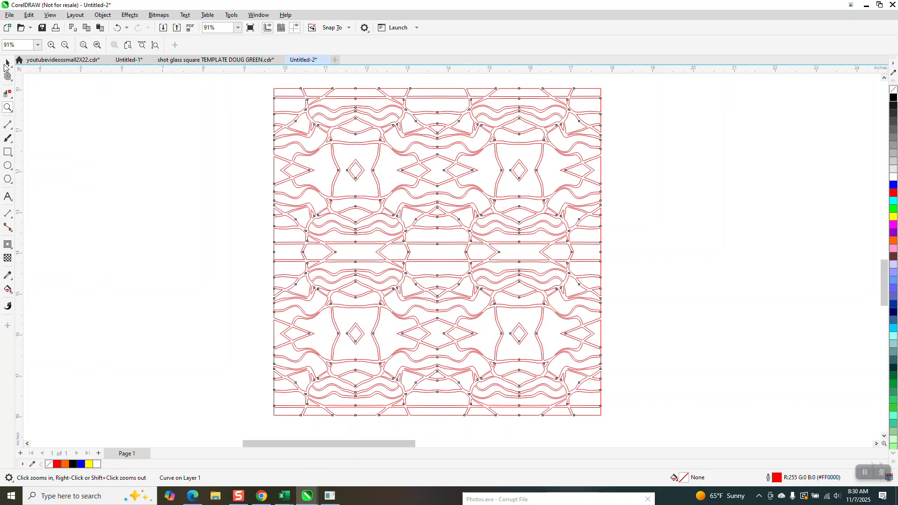
- Fill the welded 8 by 8 inch pattern with yellow and remove its outline
click(6, 63)
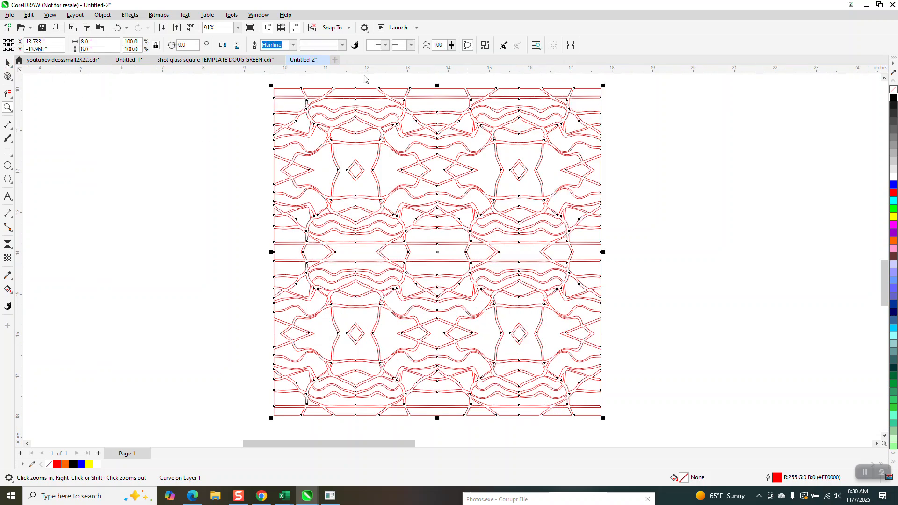
click(893, 217)
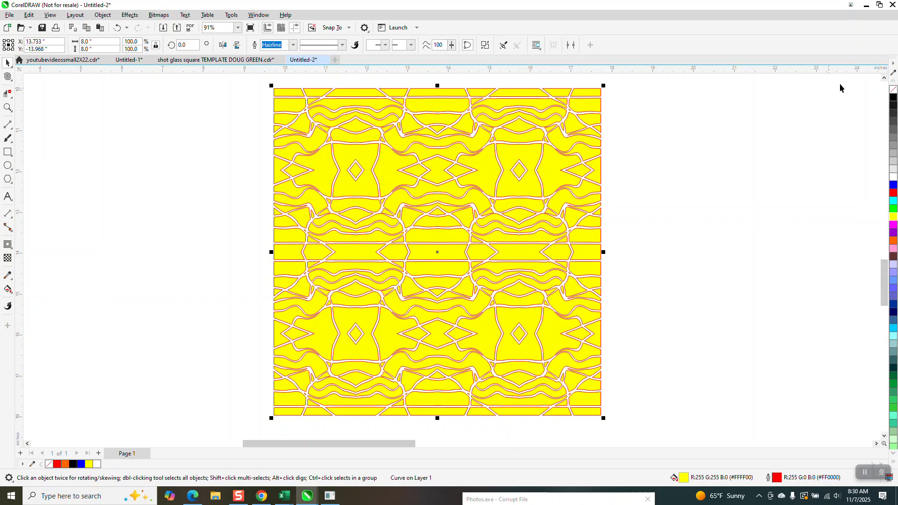
right_click(894, 91)
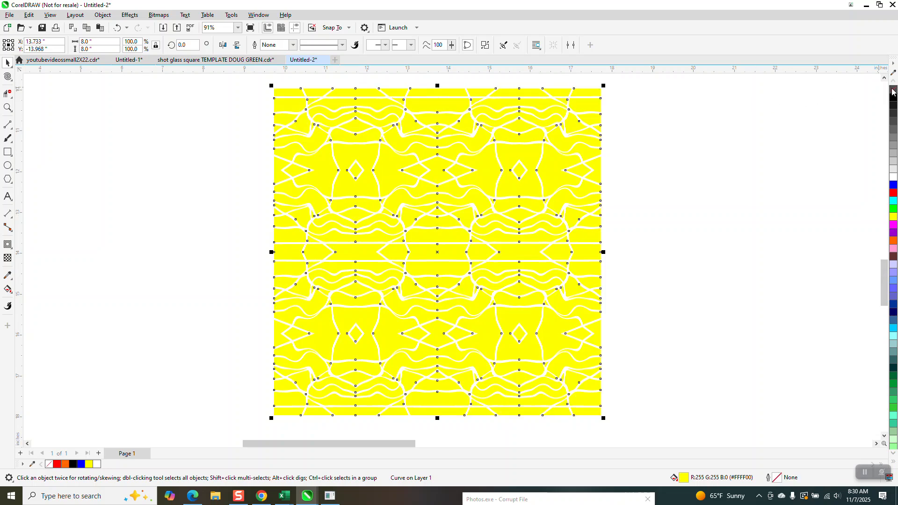
- Draw a rectangle about 9.4 by 8.8 inches around the yellow pattern and fill it with black
scroll(203, 207, down, 2)
key(F6)
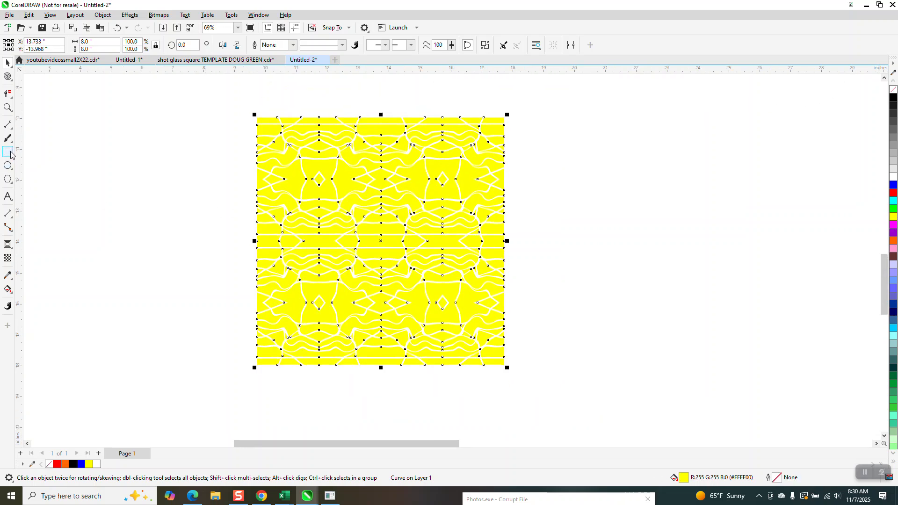
drag(246, 110, 537, 382)
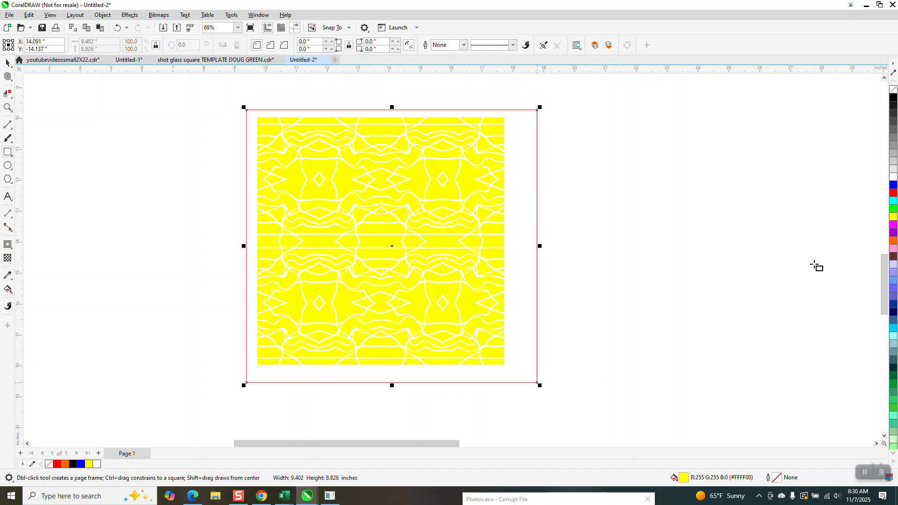
click(892, 99)
- Send the black rectangle to the back of the page, behind the yellow pattern
click(103, 15)
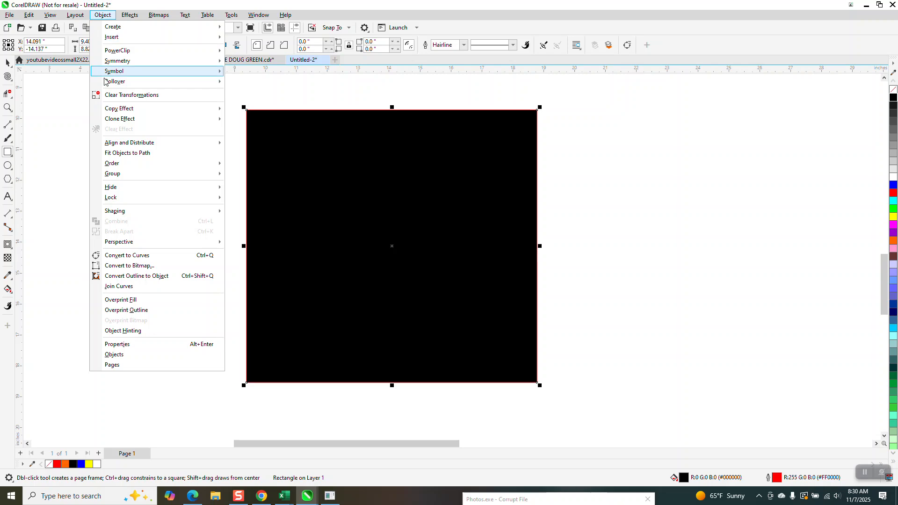
mouse_move(116, 164)
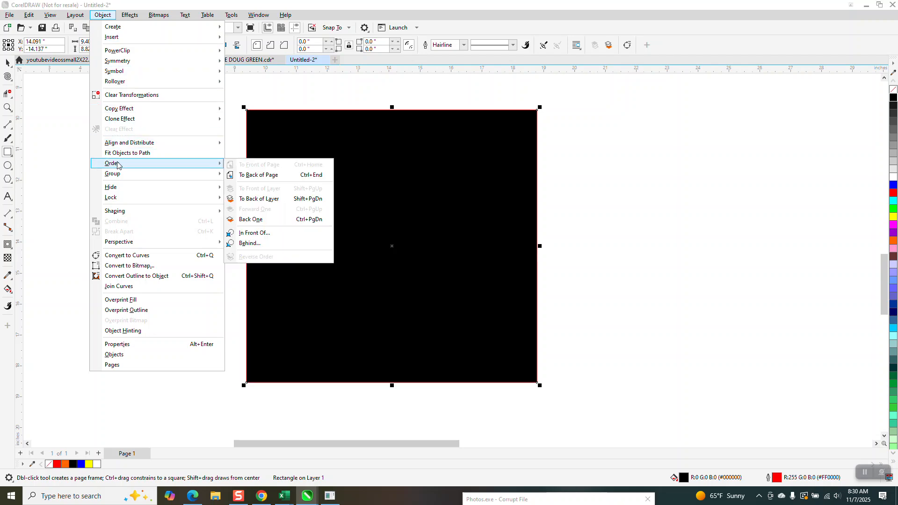
click(238, 176)
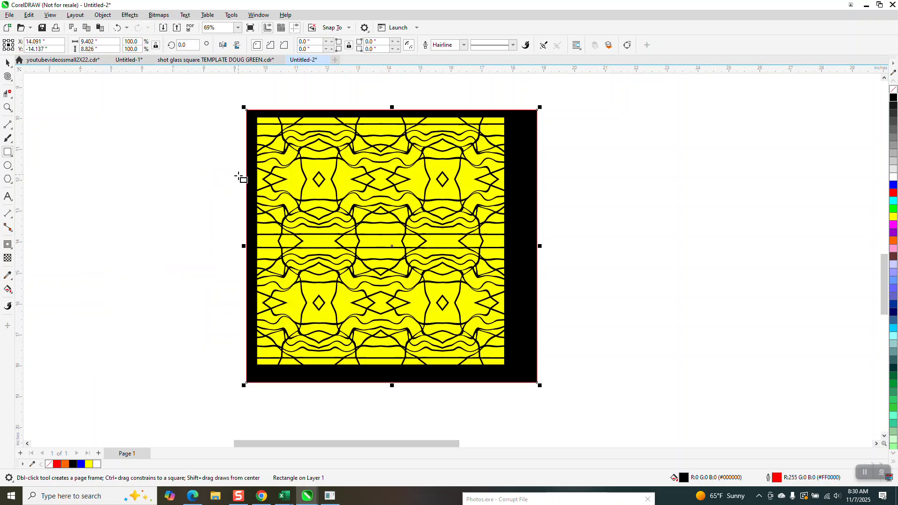
- Duplicate the yellow pattern and move the copy 10 inches to the right, clear of the black rectangle
click(8, 63)
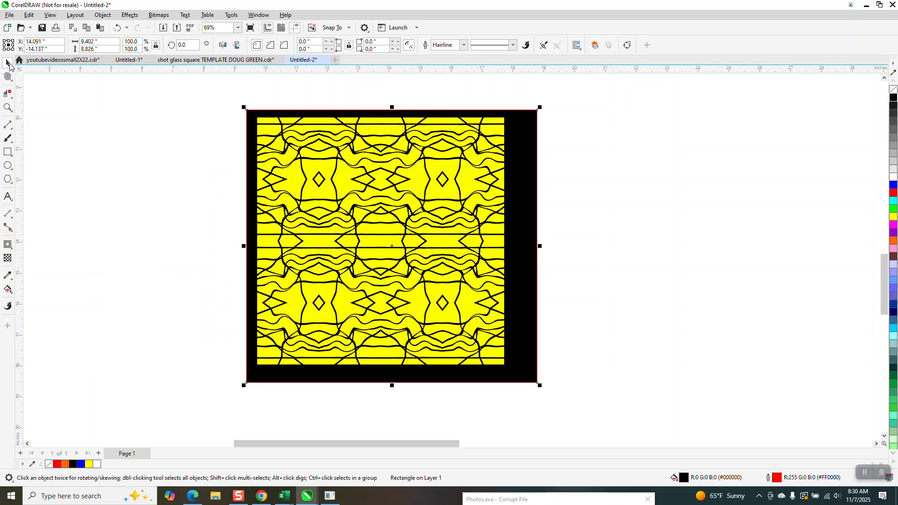
click(33, 83)
click(440, 138)
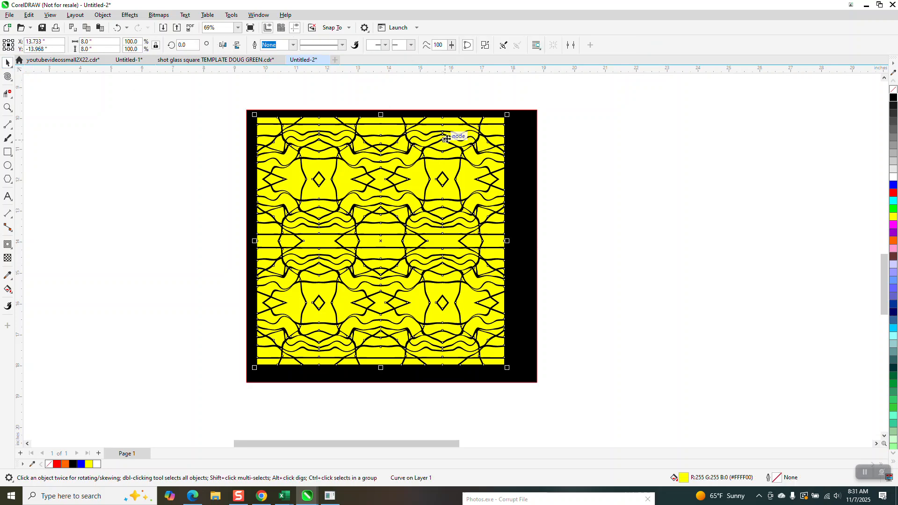
key(plus)
key(Right)
key(Right)
key(Right)
key(Right)
key(Right)
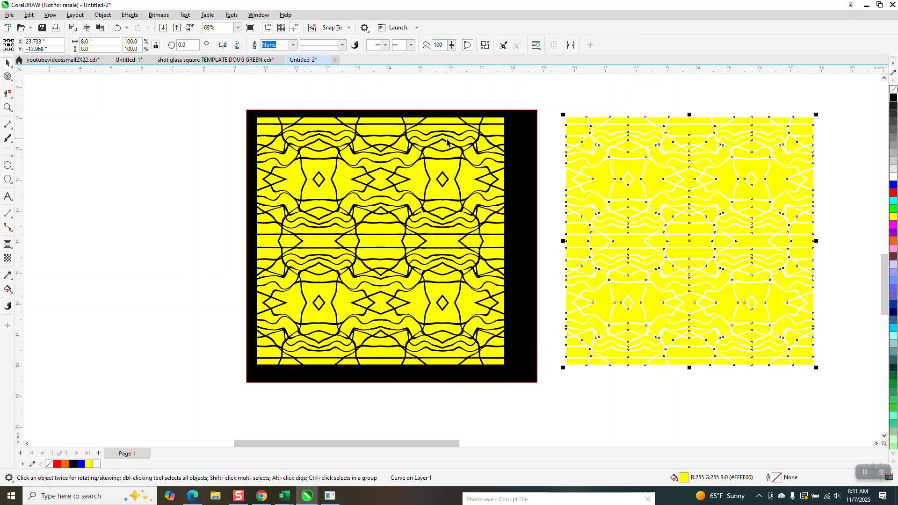
- Remove the fill from the copied pattern and give it a black hairline outline
click(893, 92)
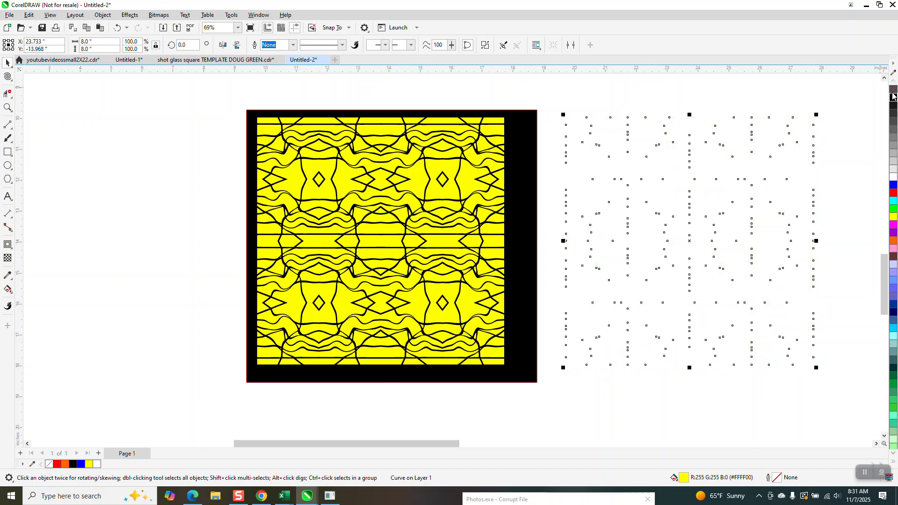
right_click(892, 97)
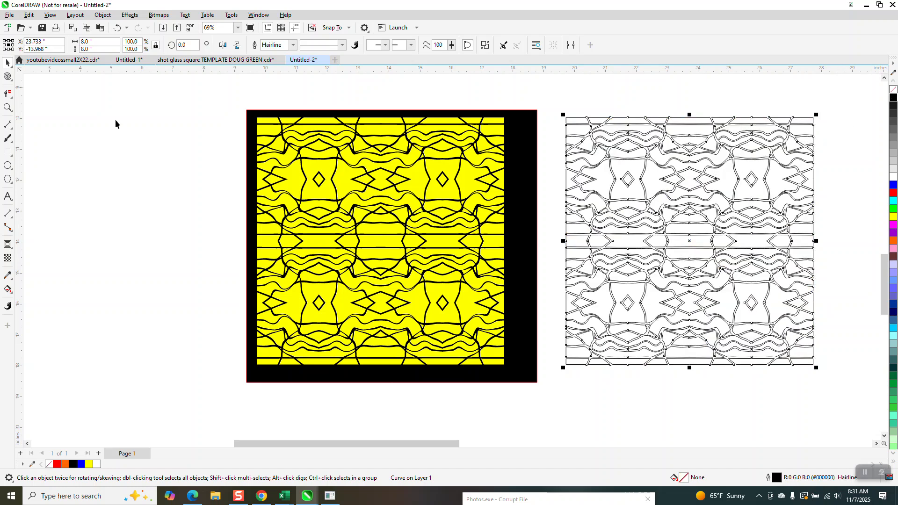
click(8, 108)
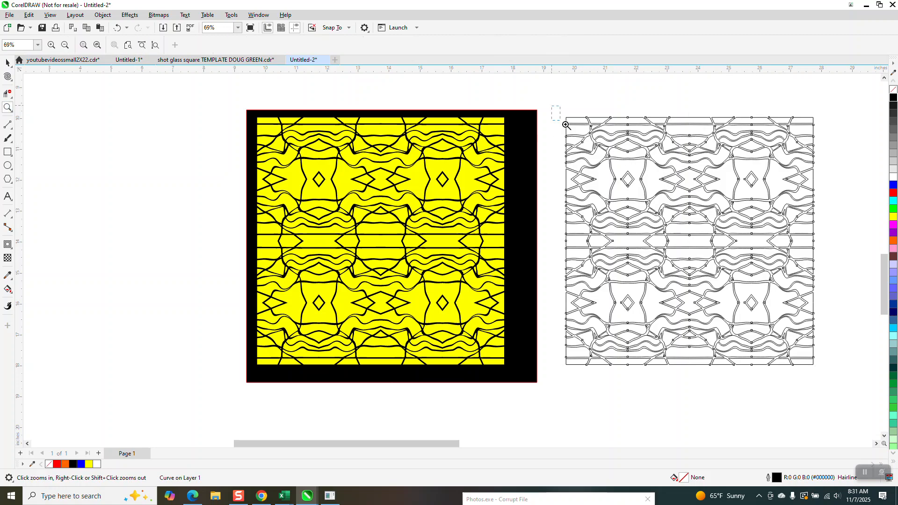
drag(567, 125, 607, 150)
scroll(362, 215, down, 5)
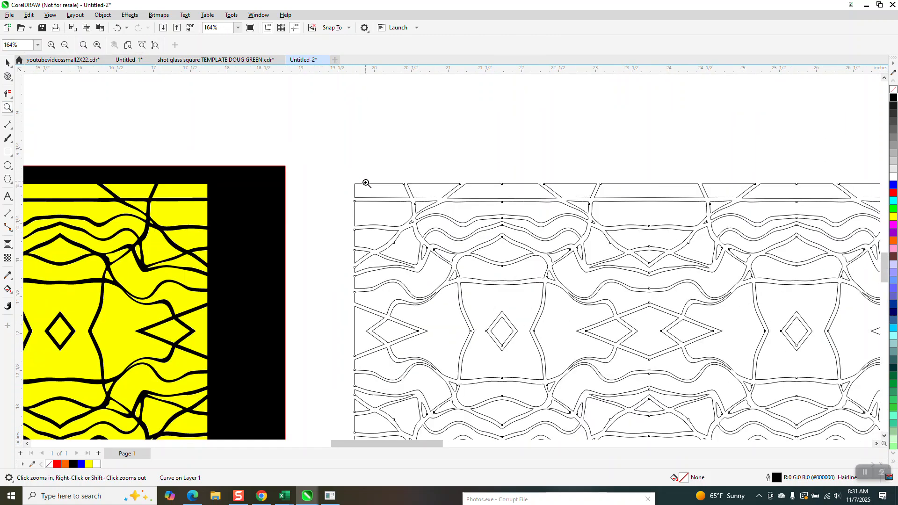
scroll(431, 188, down, 2)
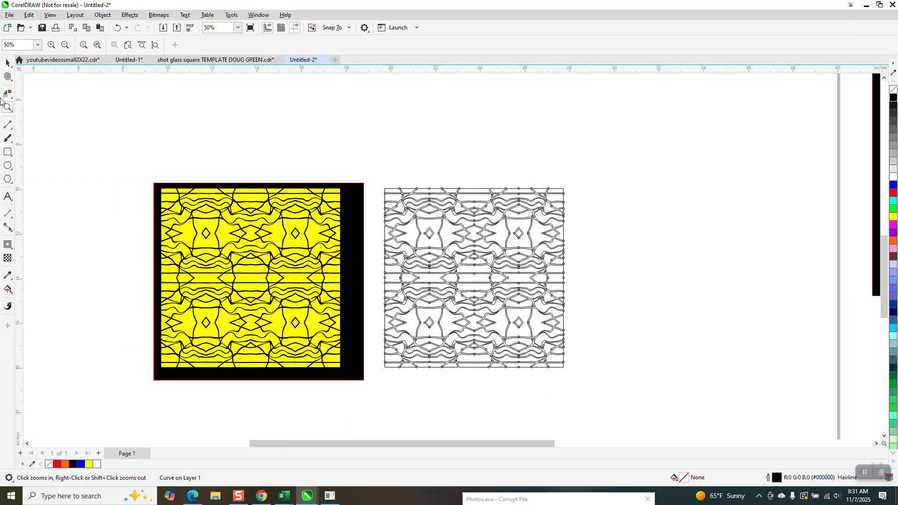
- Create a rectangle fitted exactly around the outlined pattern copy to close off its open edges
click(8, 62)
click(474, 257)
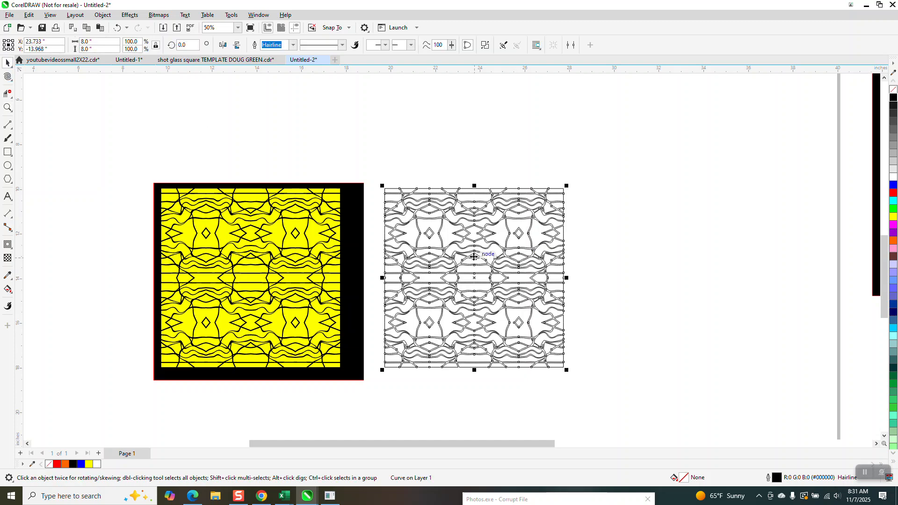
double_click(7, 152)
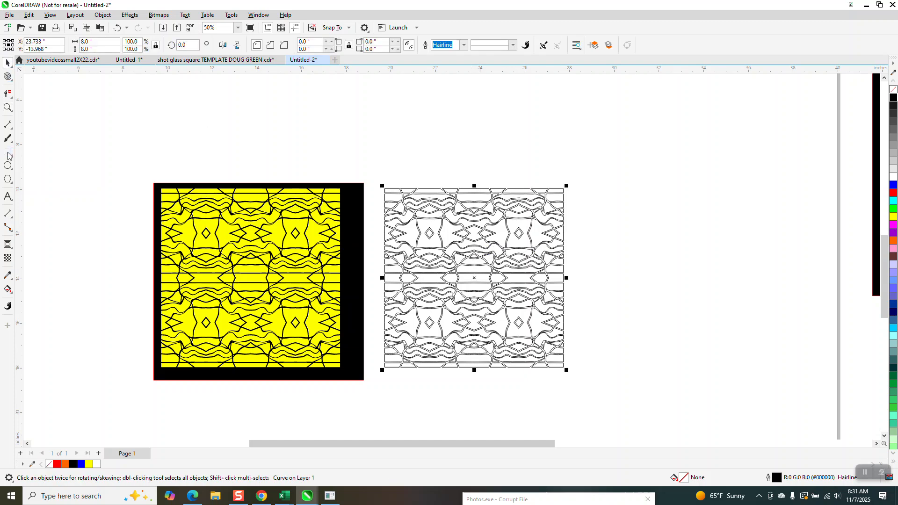
click(7, 108)
drag(363, 176, 430, 208)
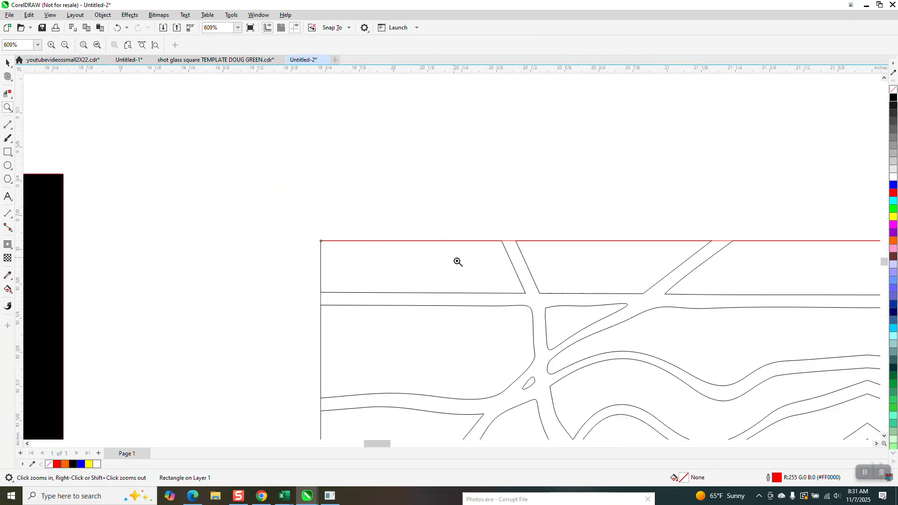
scroll(369, 241, down, 2)
scroll(215, 212, down, 2)
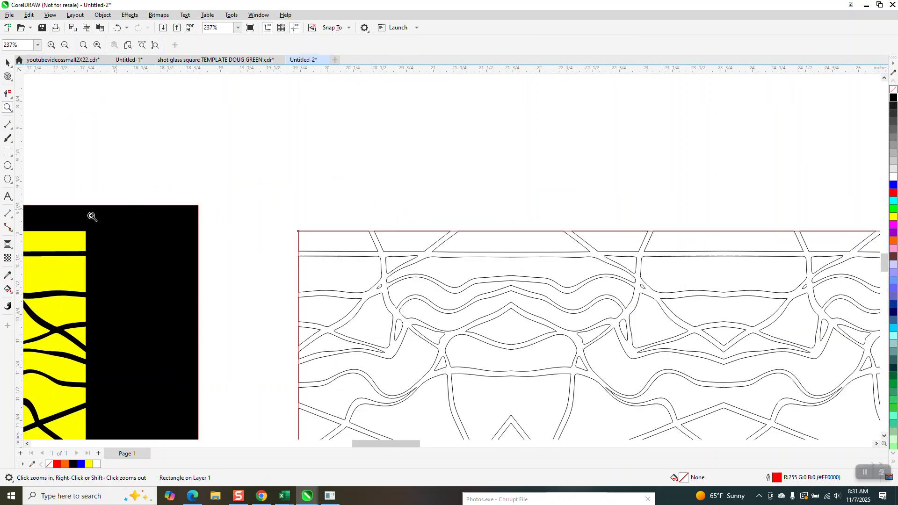
- Smart Fill the connected line gaps of the outlined copy with yellow, using no outline
click(11, 286)
click(12, 294)
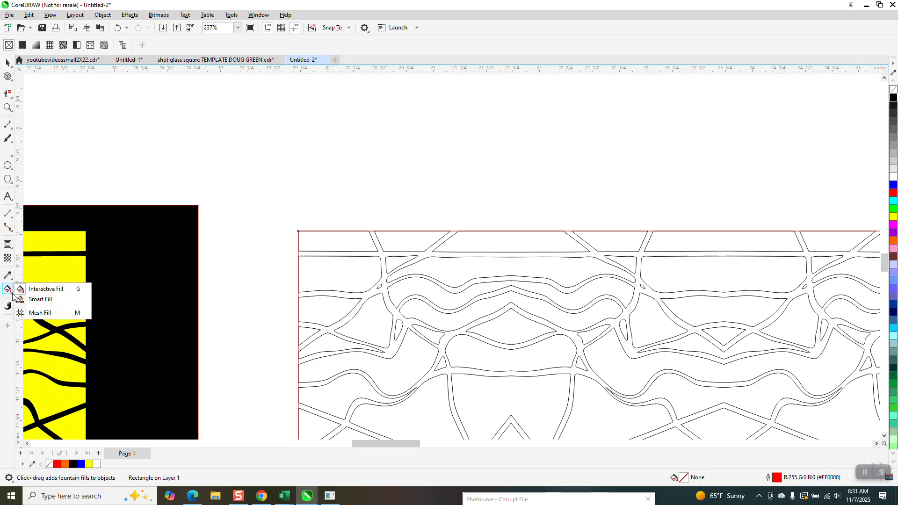
click(40, 298)
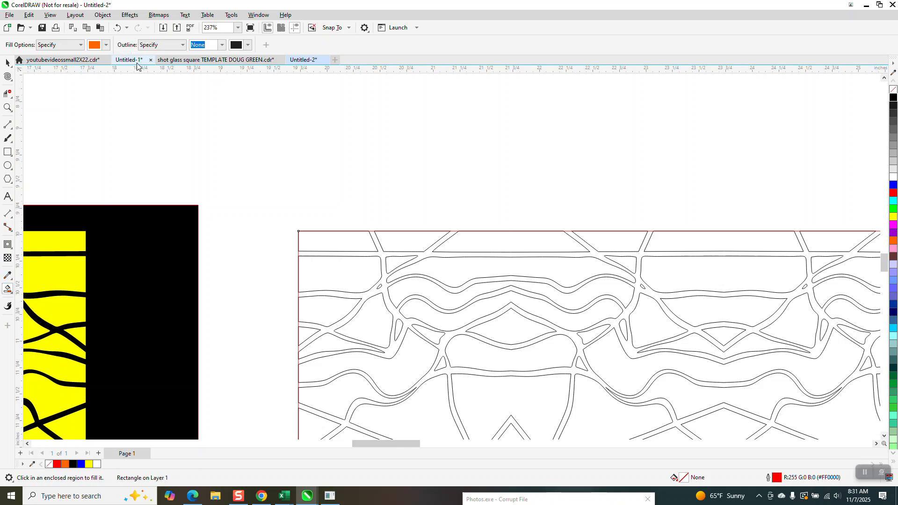
click(101, 46)
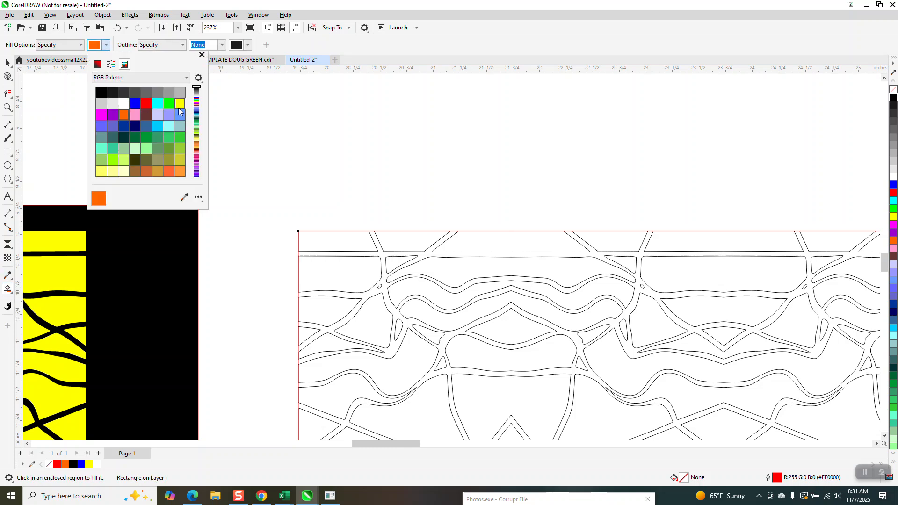
click(180, 104)
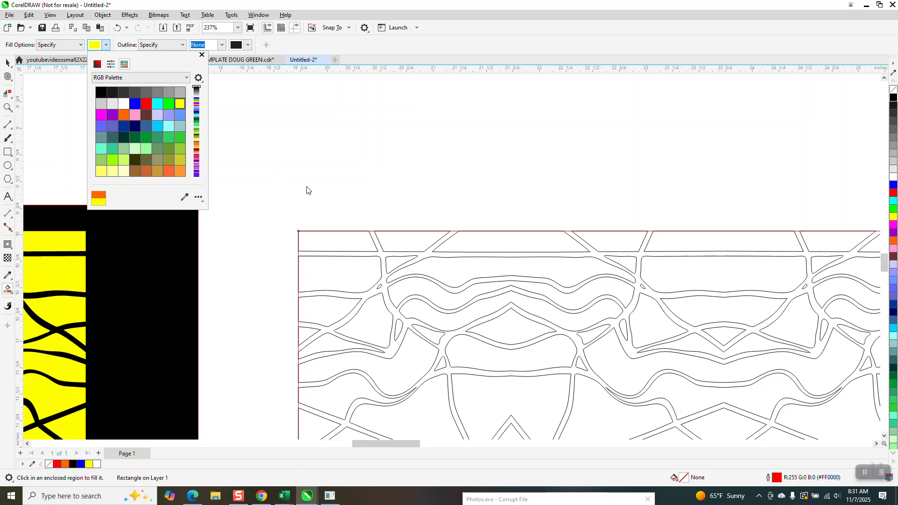
click(381, 254)
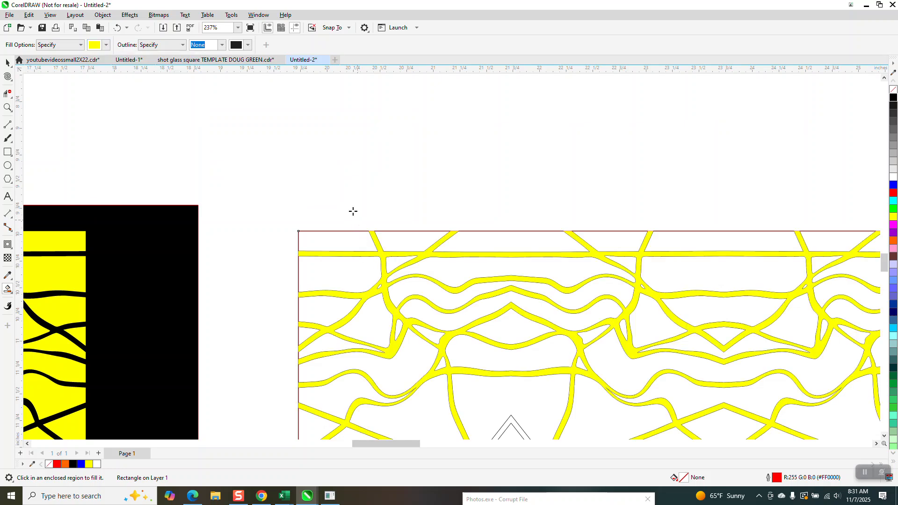
- Smart Fill the narrow bands of the four separate small diamonds in the copy with yellow
scroll(297, 149, down, 3)
scroll(351, 170, down, 3)
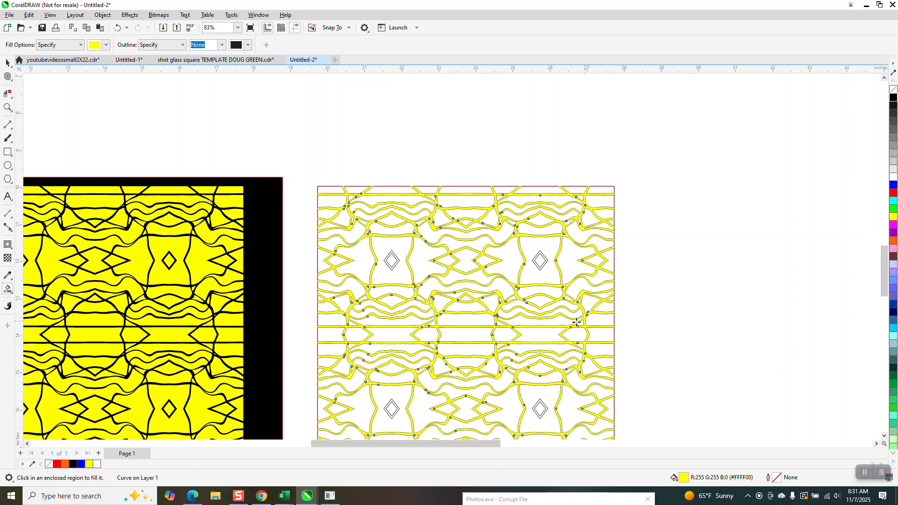
click(11, 107)
click(624, 357)
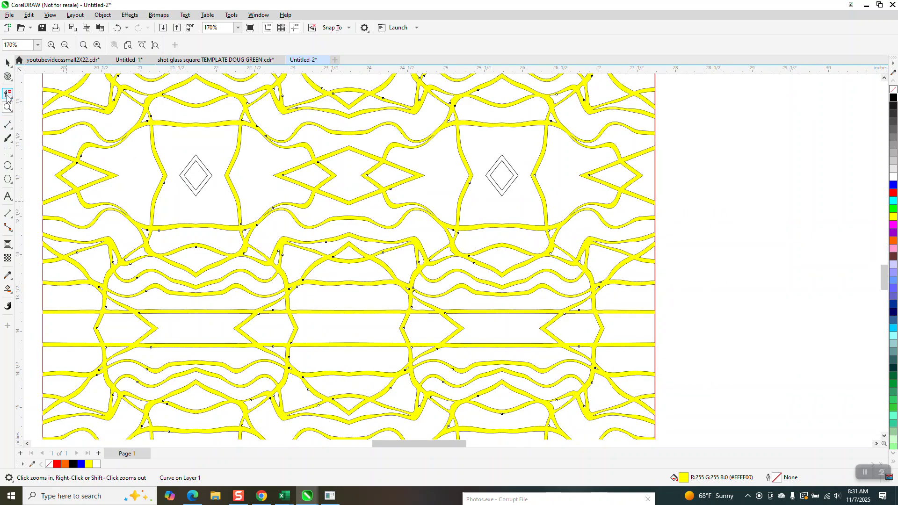
click(9, 290)
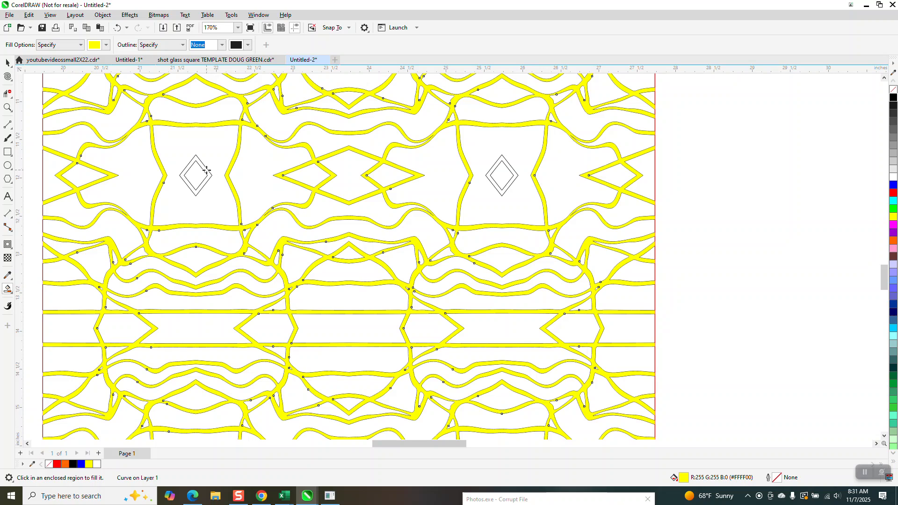
click(491, 171)
scroll(467, 186, down, 3)
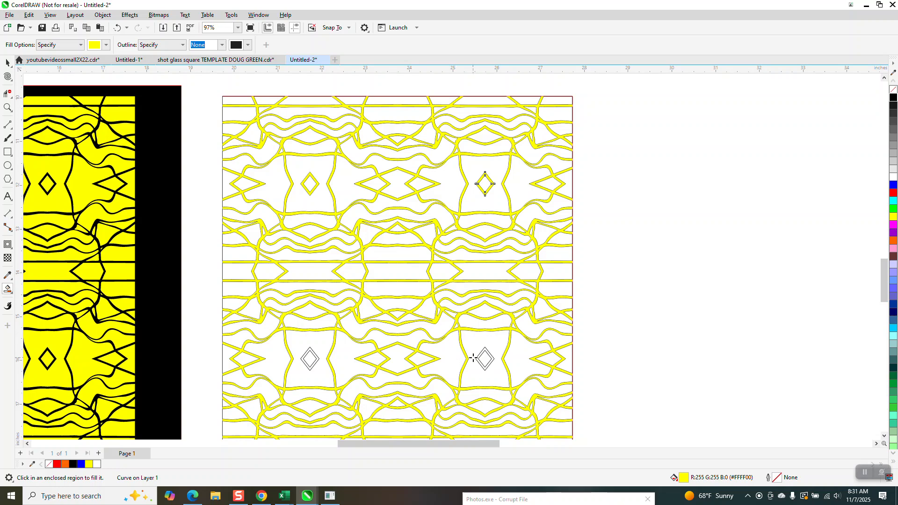
click(489, 355)
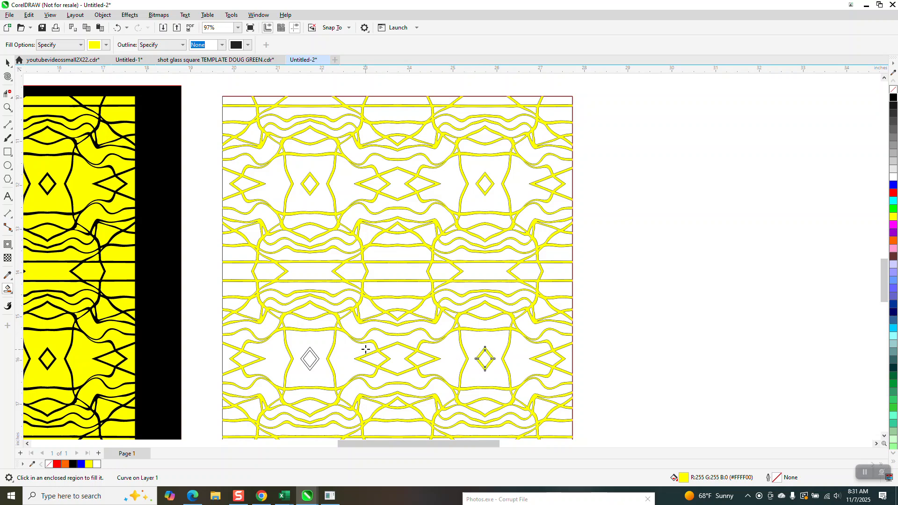
click(313, 354)
- Select all objects of the outlined copy, including its border rectangle and fills, and remove their outlines
click(7, 62)
scroll(294, 115, down, 2)
drag(260, 95, 482, 339)
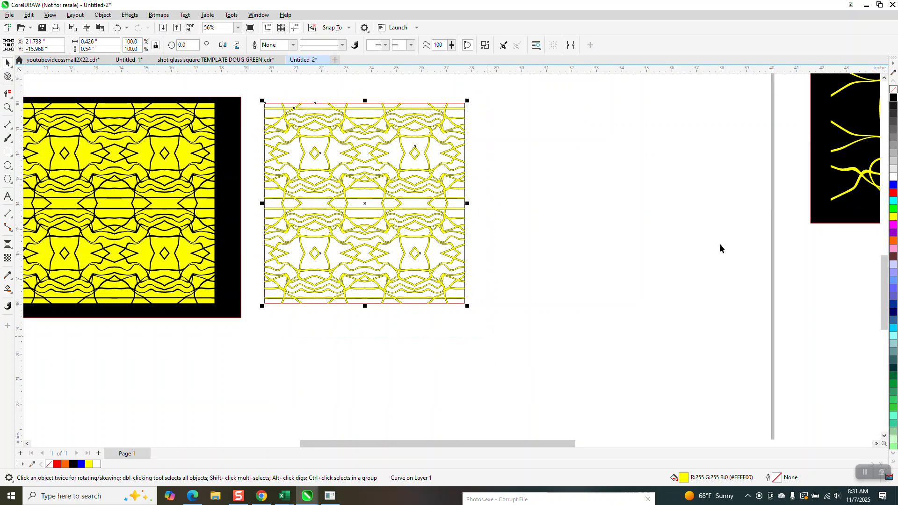
right_click(894, 95)
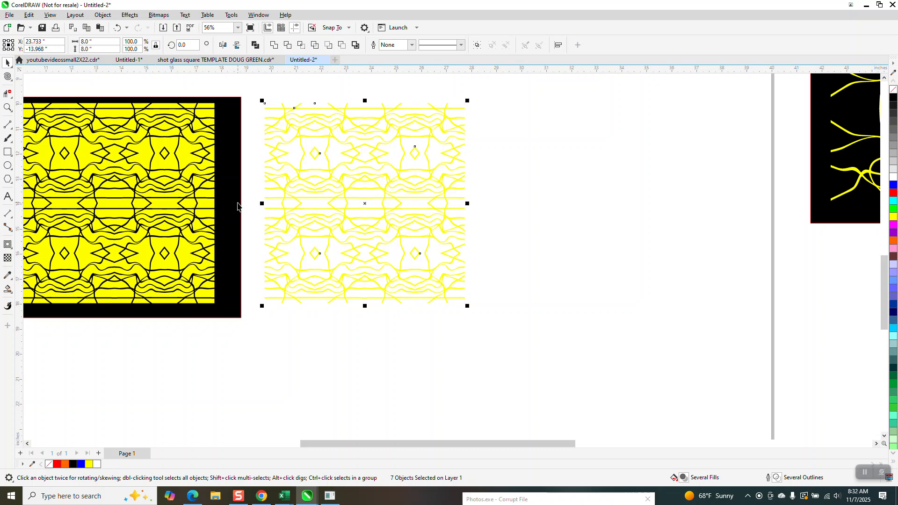
- Stretch the black rectangle to the right, to about 19.8 inches wide, so it backs both patterns
click(240, 204)
drag(242, 207, 503, 231)
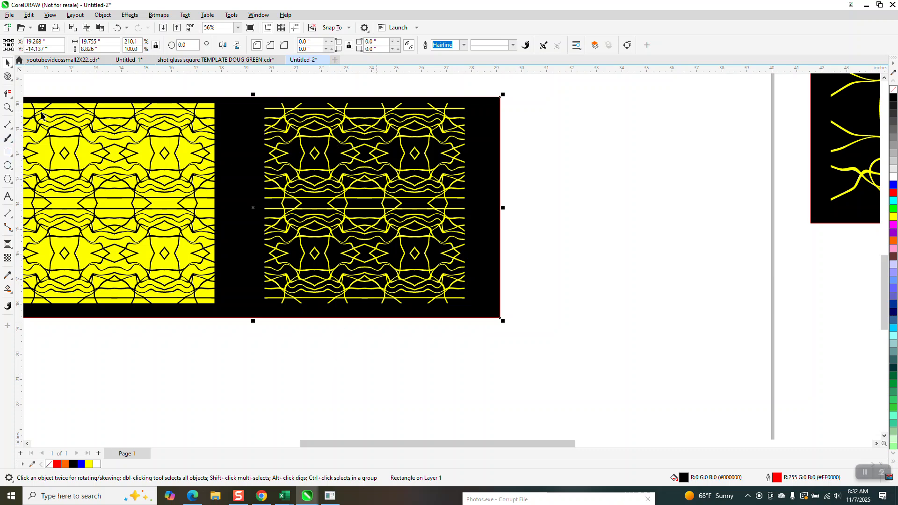
- Examine the yellow line pattern on black up close and beside the solid yellow version
click(7, 107)
drag(251, 95, 520, 298)
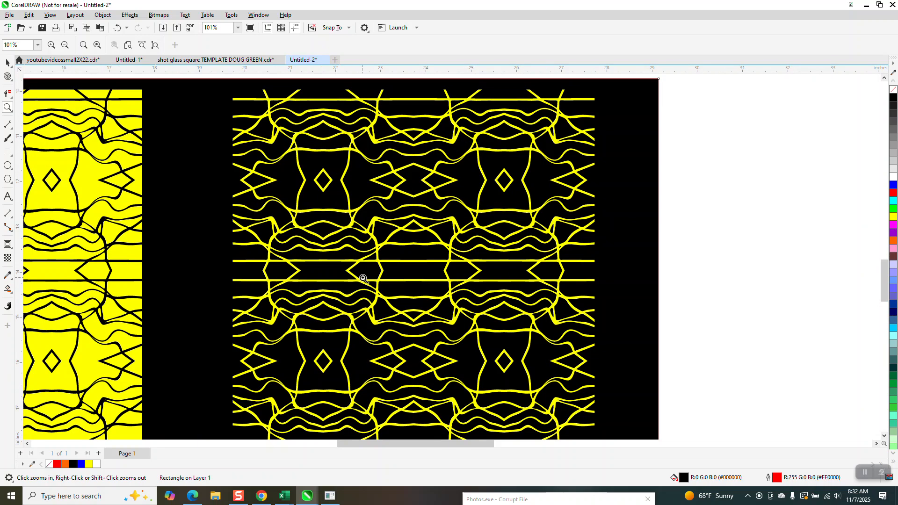
scroll(364, 270, down, 2)
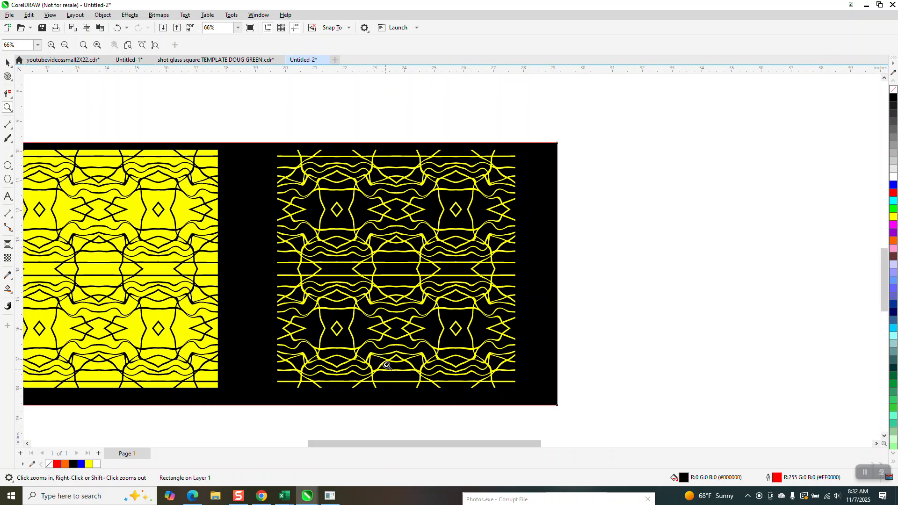
drag(313, 196, 517, 270)
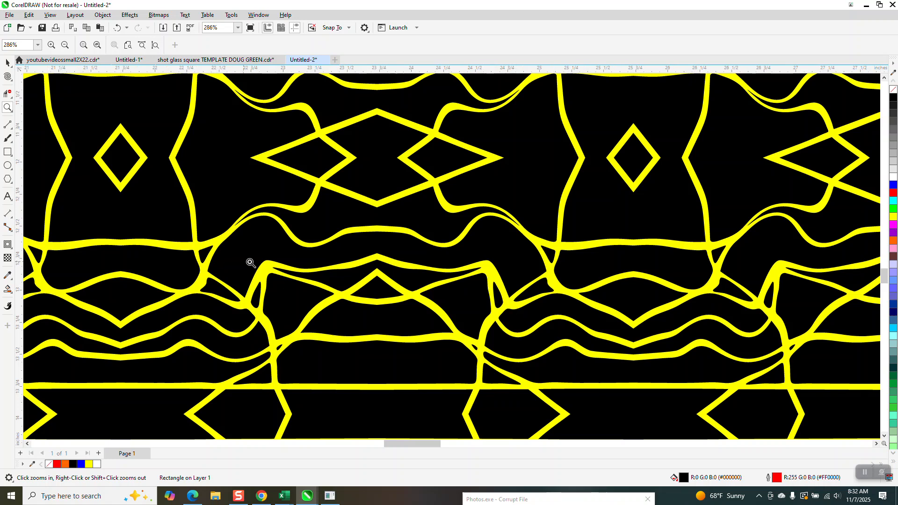
right_click(476, 286)
right_click(451, 258)
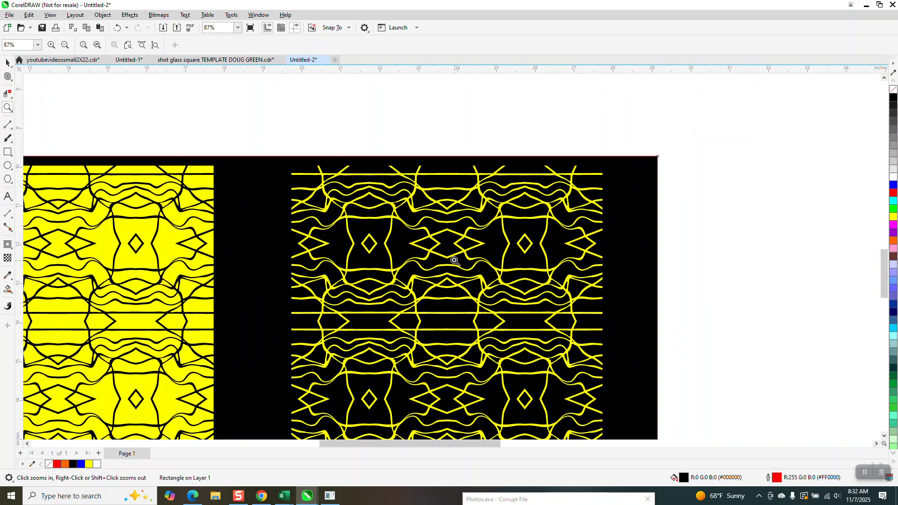
right_click(440, 246)
right_click(433, 244)
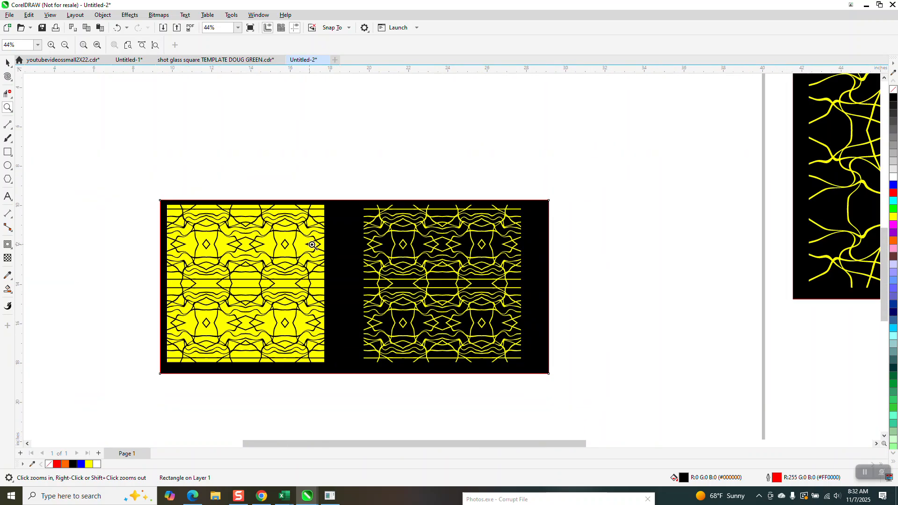
right_click(369, 228)
right_click(385, 236)
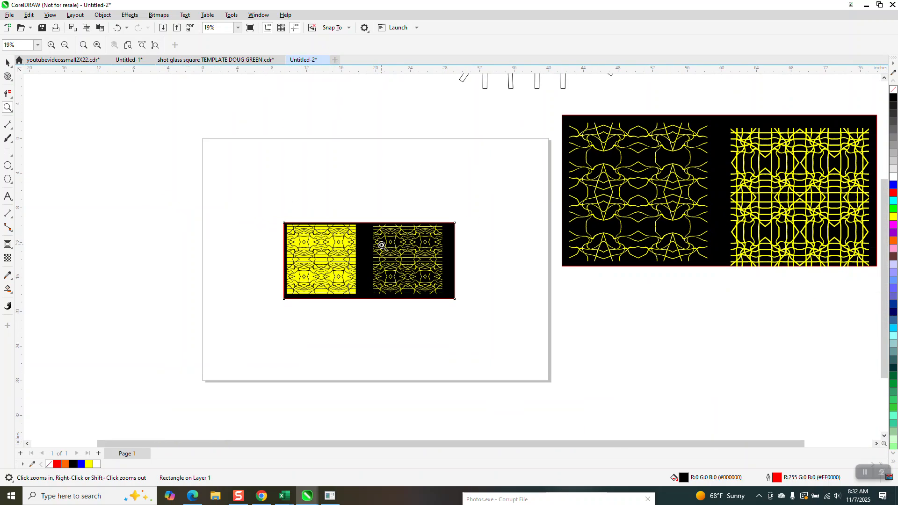